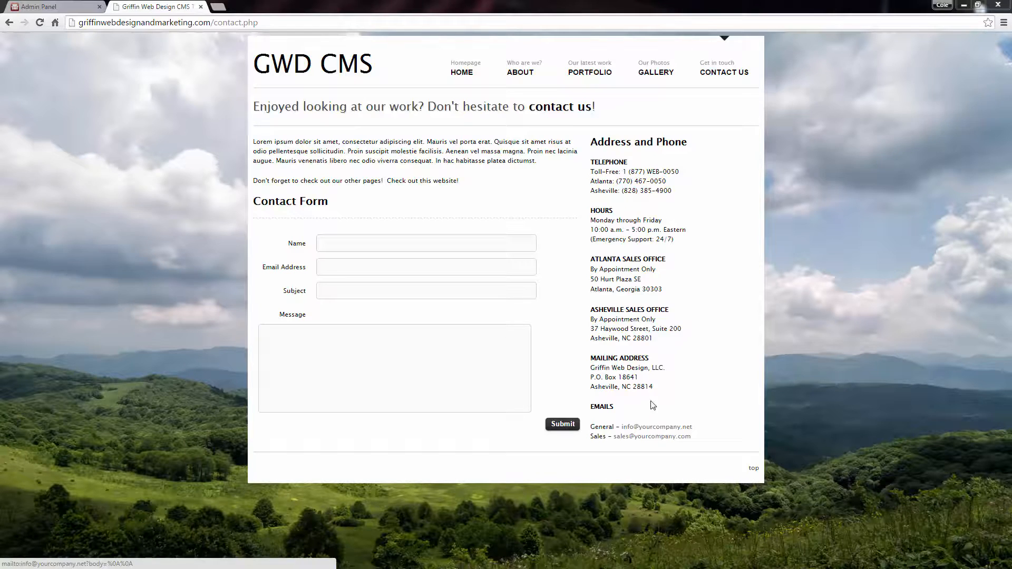
- Review the contact page's contact details and the main-text sentence inviting visitors to other pages and a website
left_click_drag(647, 387, 607, 387)
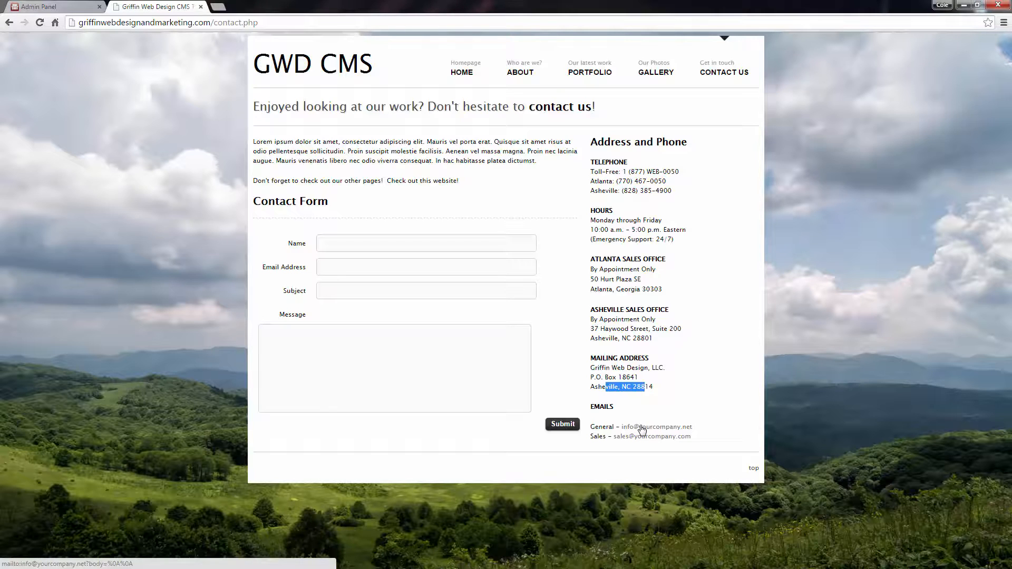
left_click(669, 412)
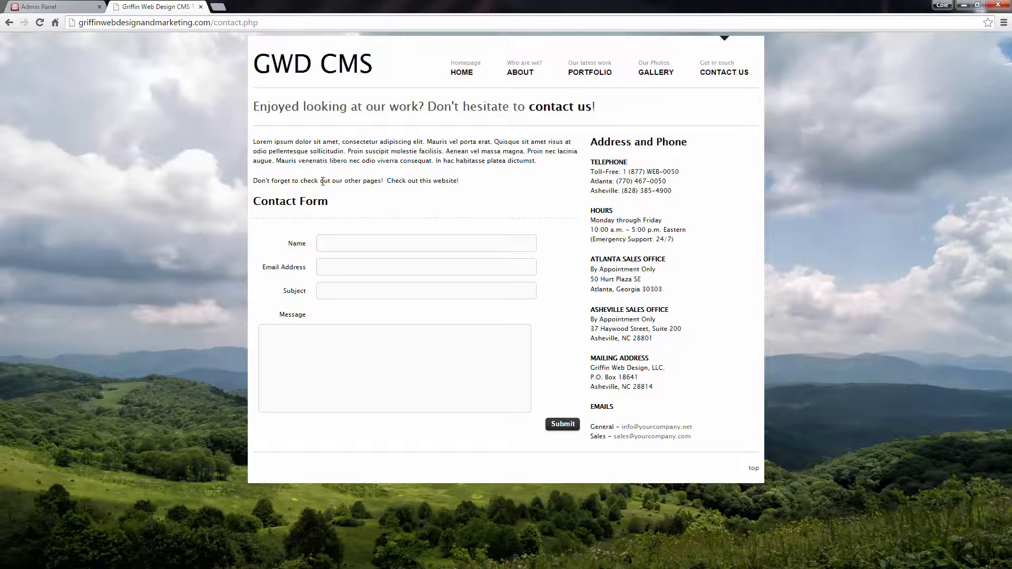
left_click_drag(262, 182, 449, 182)
left_click(445, 192)
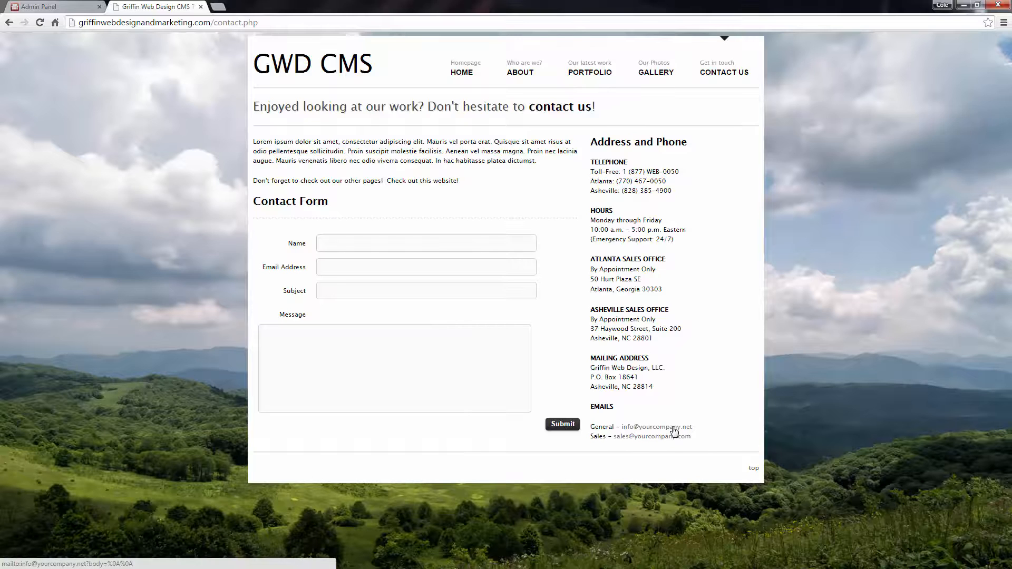
- Switch to the Admin Panel and locate the "Don't forget to check out our other pages!" sentence in Main_Text
left_click(82, 8)
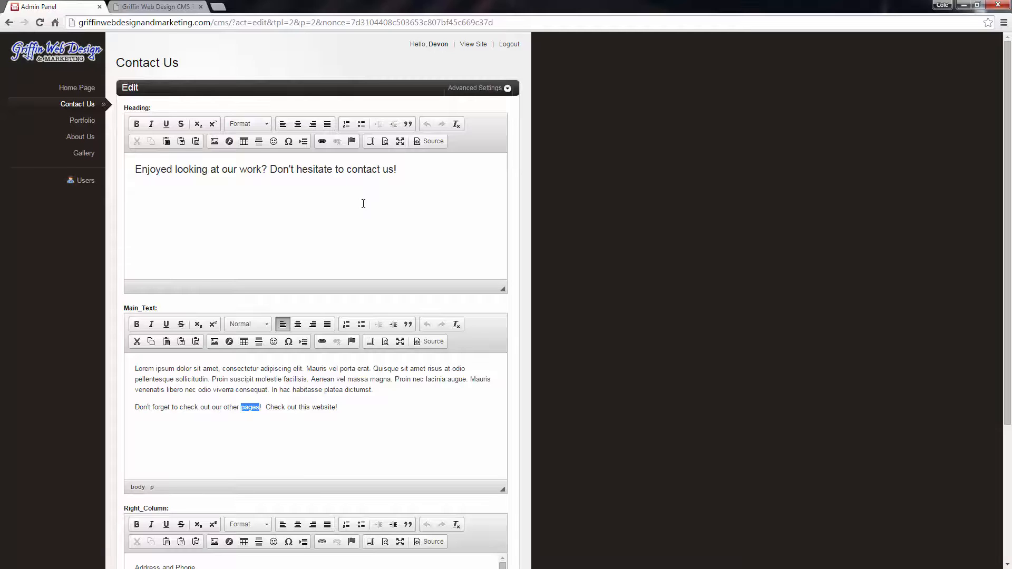
left_click(323, 390)
scroll(347, 388, "down", 3)
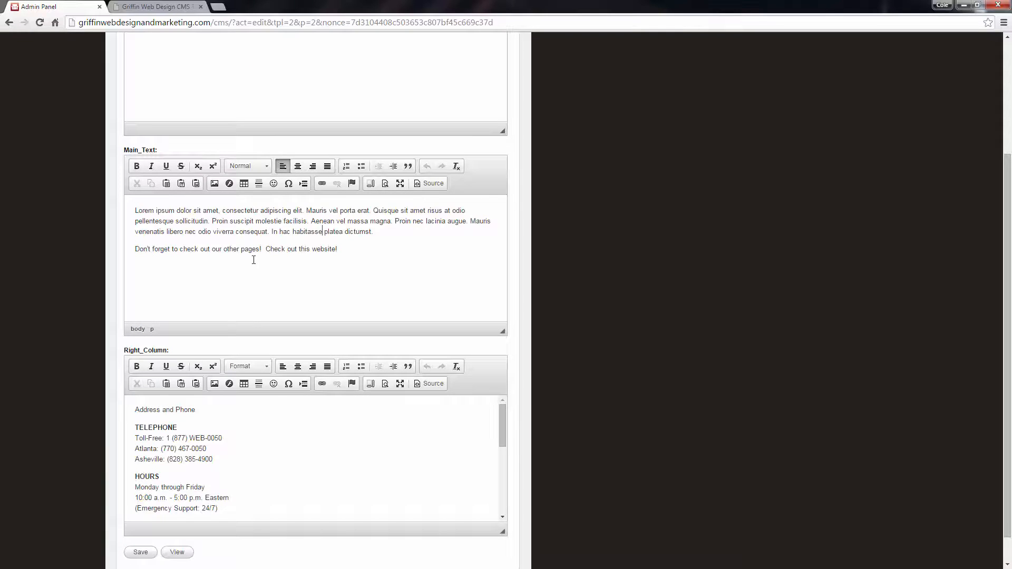
left_click_drag(135, 251, 262, 251)
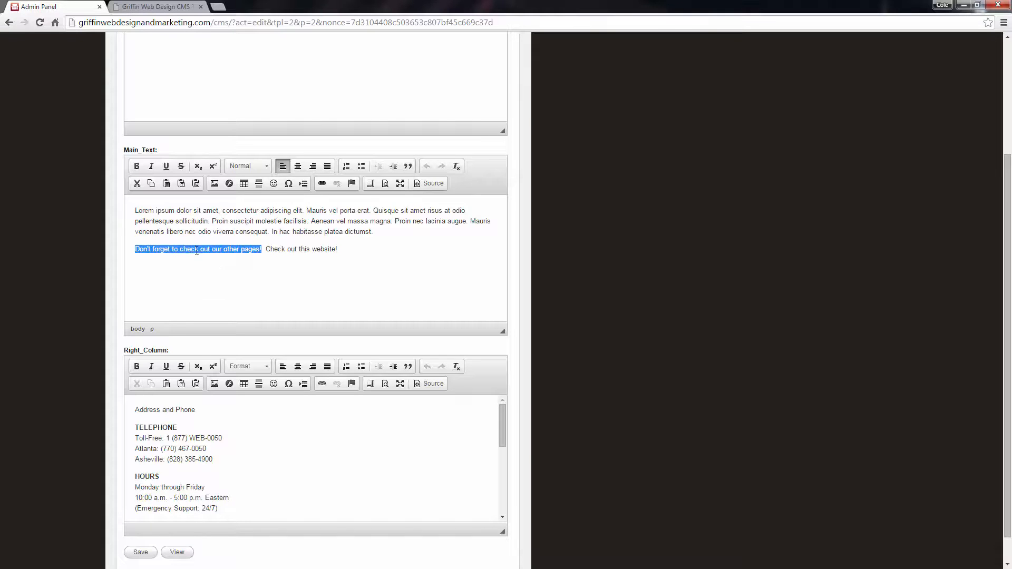
double_click(256, 258)
- Open the live site's About page and copy its web address
left_click(158, 6)
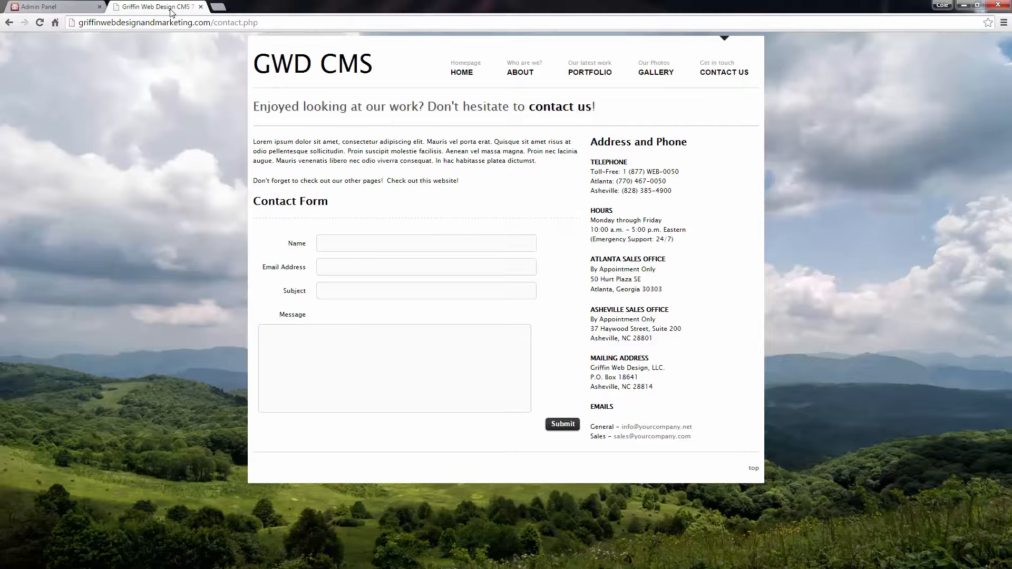
double_click(371, 180)
left_click(528, 75)
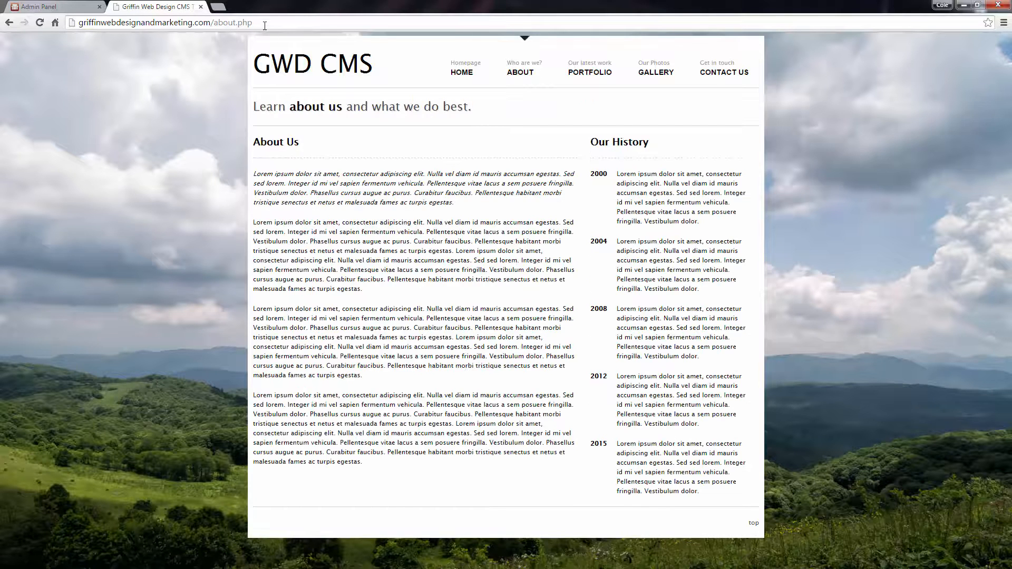
left_click(264, 24)
right_click(237, 25)
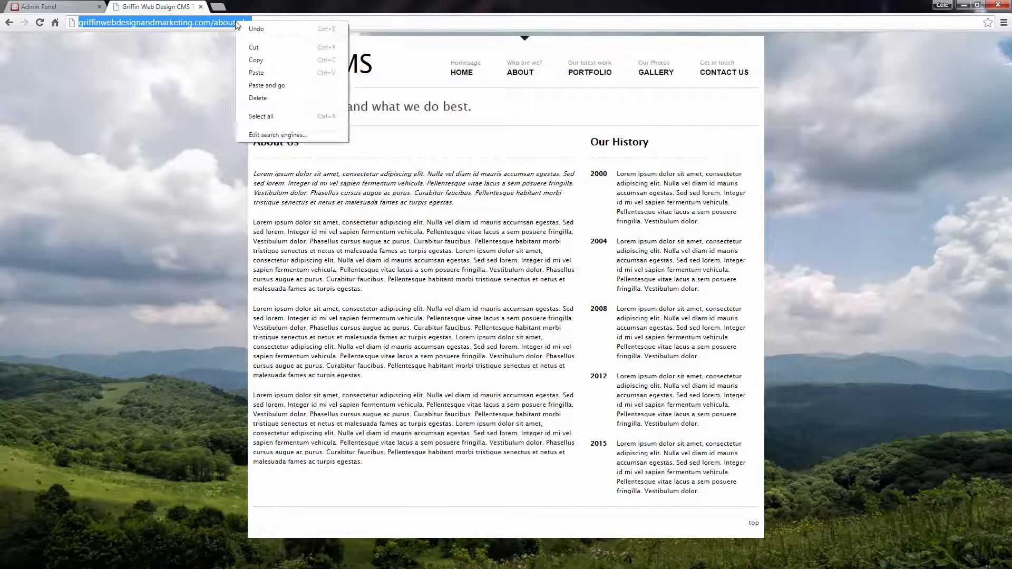
left_click(247, 60)
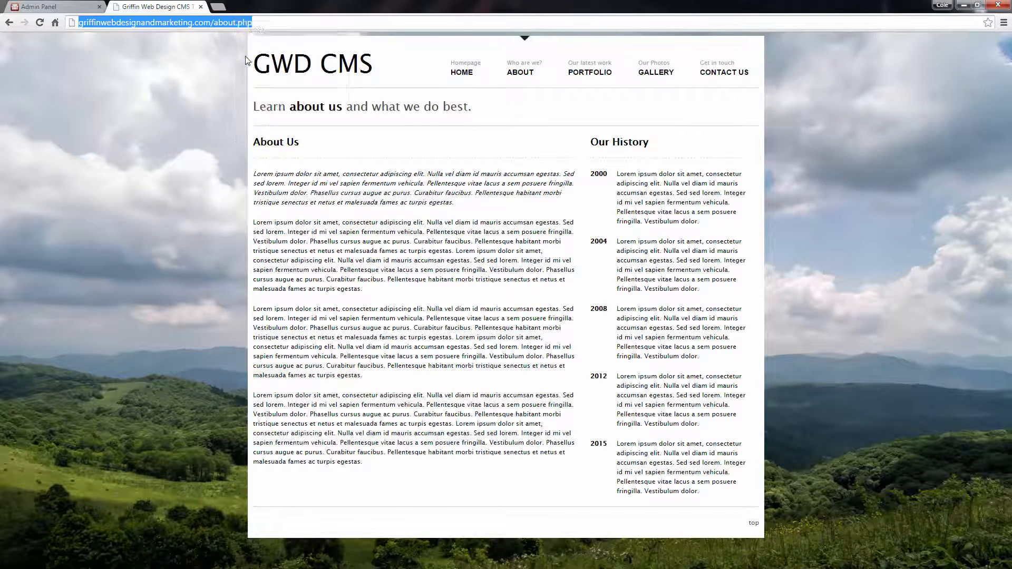
- Start a link on the words "other pages" in the Admin Panel's Main_Text, with URL as the link type
left_click(83, 8)
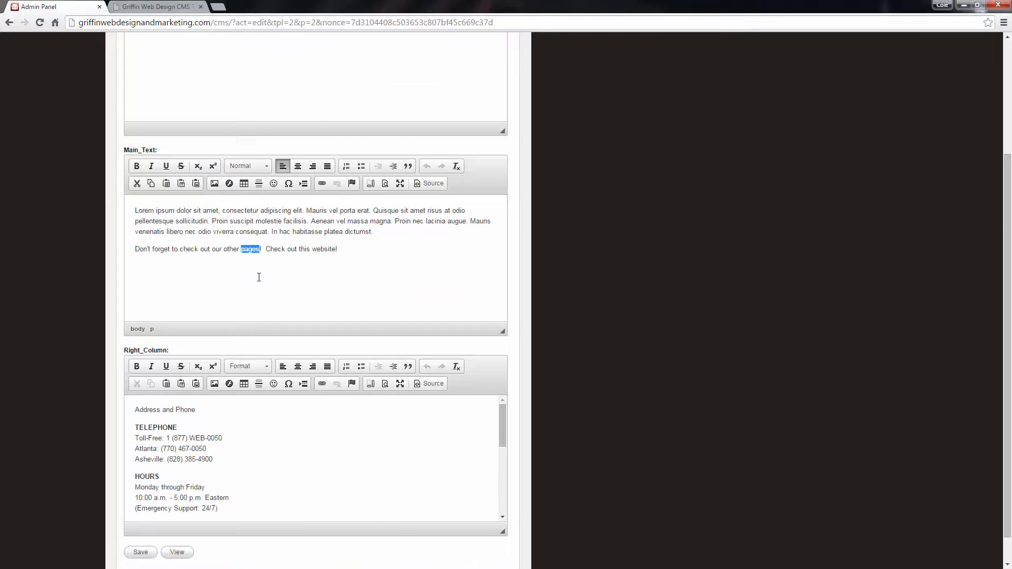
left_click(236, 252)
left_click_drag(224, 248, 260, 249)
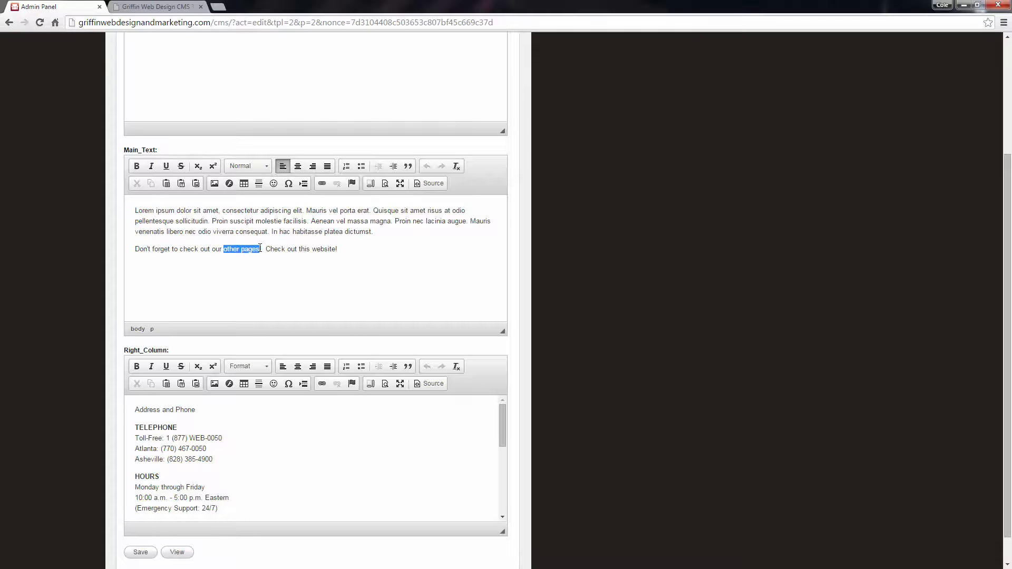
left_click(322, 189)
left_click_drag(395, 214, 606, 198)
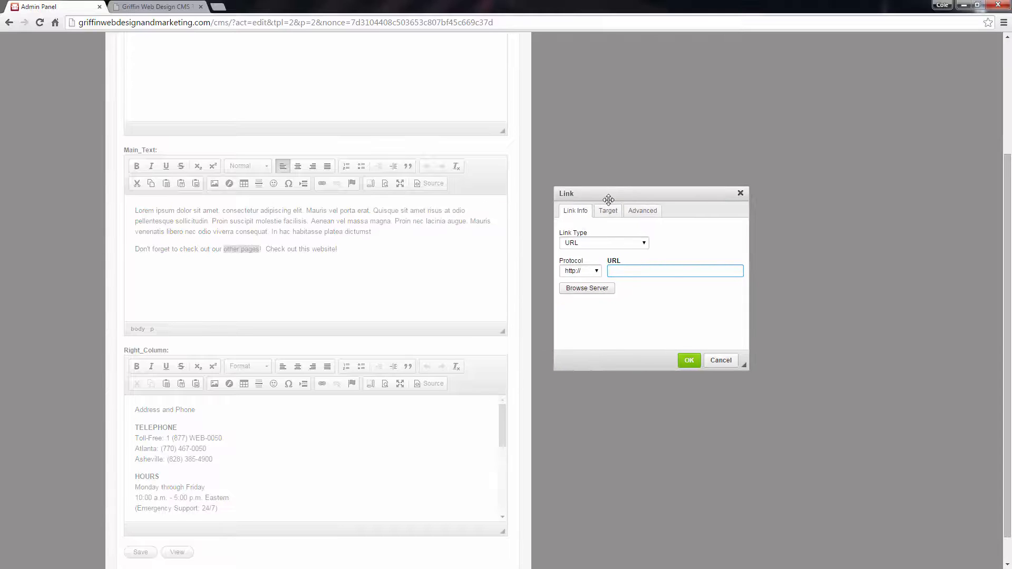
left_click(644, 243)
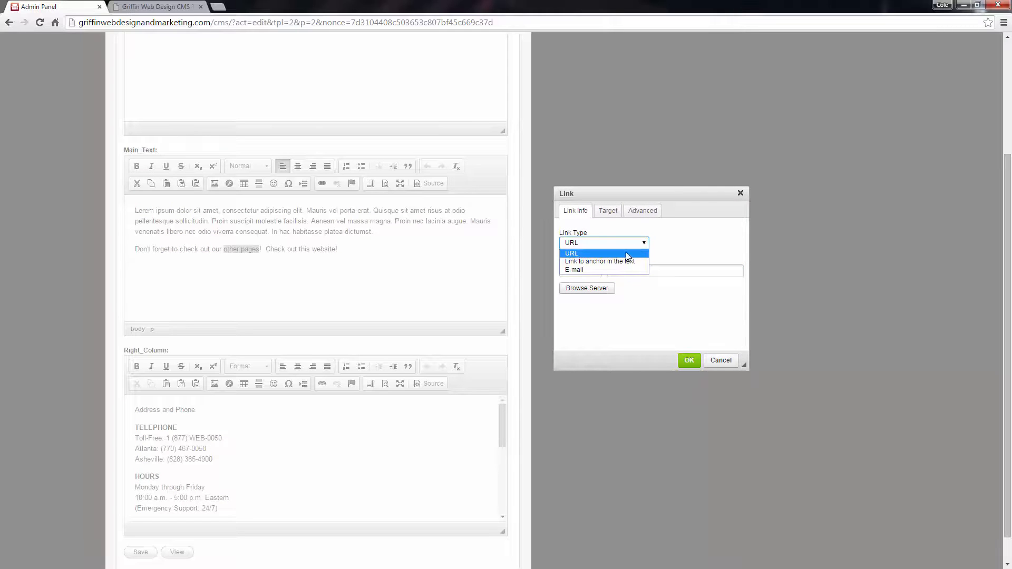
left_click(572, 254)
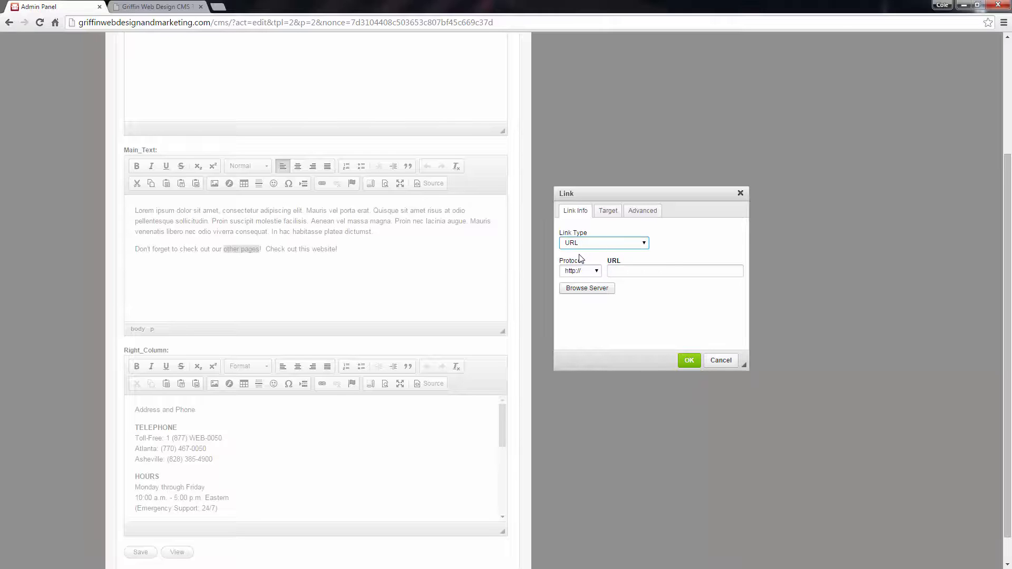
- Paste the copied address griffinwebdesignandmarketing.com/about.php as the link's URL
left_click(627, 270)
right_click(627, 271)
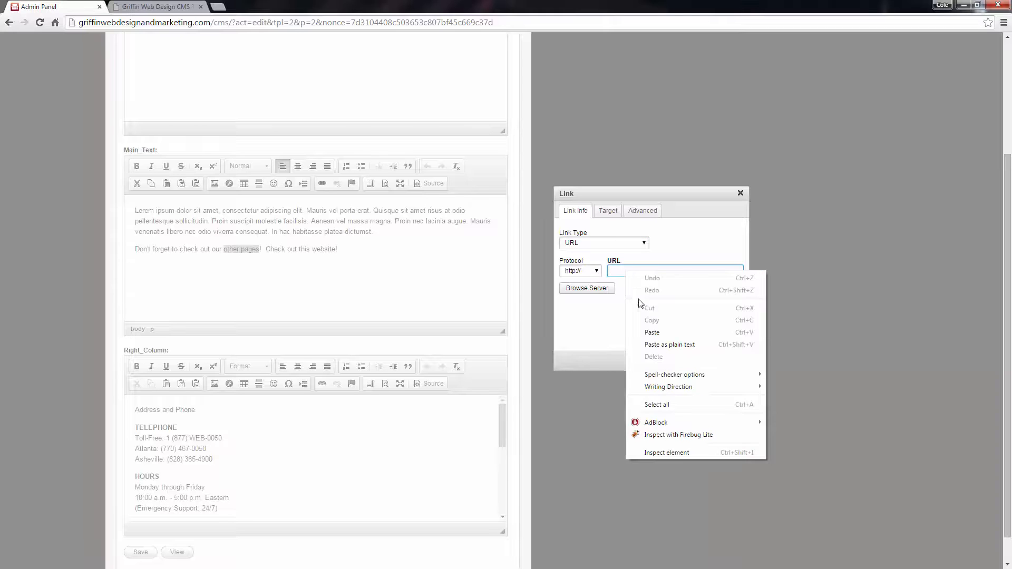
left_click(648, 333)
left_click_drag(679, 272, 572, 272)
left_click(659, 325)
left_click_drag(647, 272, 601, 272)
left_click(613, 273)
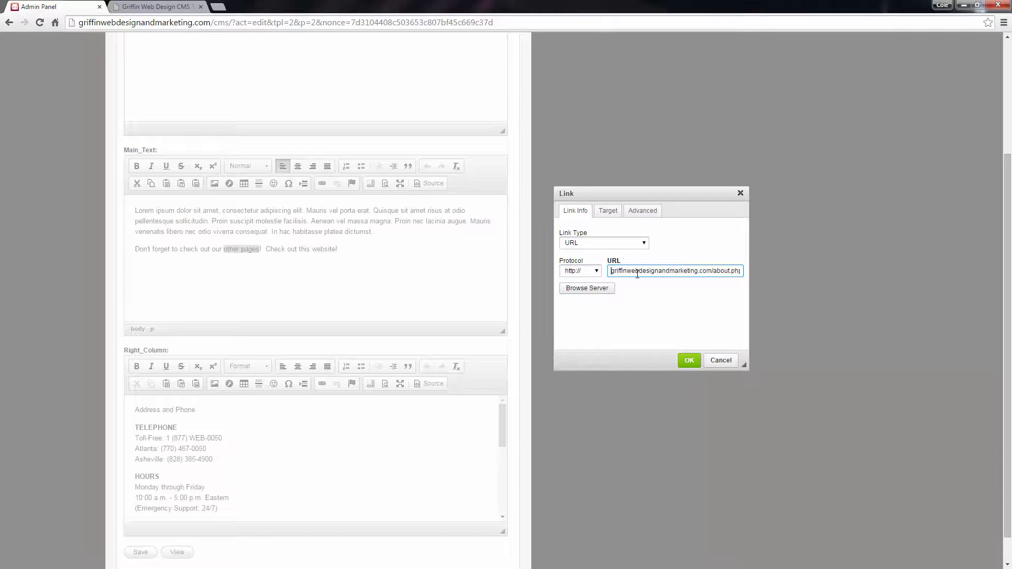
- Clear the link's URL and paste the About page address into it again
left_click_drag(611, 272, 790, 272)
key("ctrl+c")
key("BackSpace")
right_click(613, 271)
left_click(633, 338)
left_click_drag(617, 273, 597, 272)
left_click(637, 272)
left_click(614, 252)
left_click_drag(654, 269, 610, 271)
left_click(594, 272)
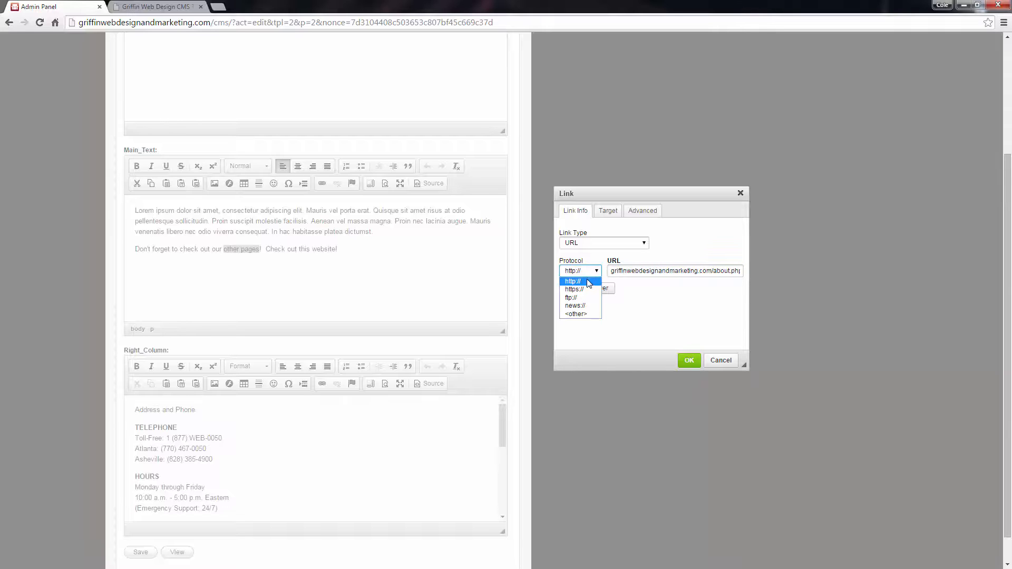
left_click(580, 281)
left_click(638, 273)
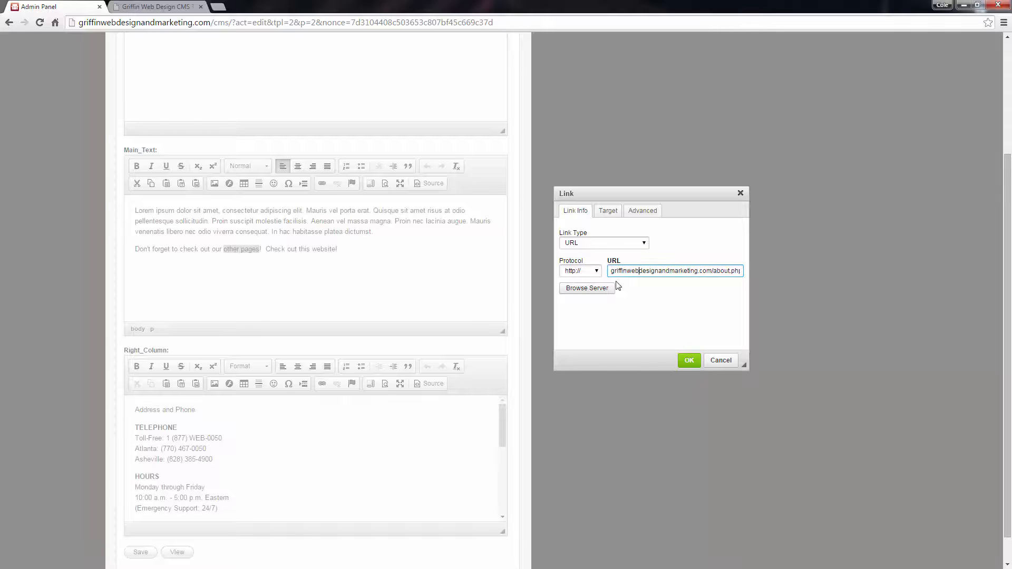
left_click_drag(611, 271, 752, 276)
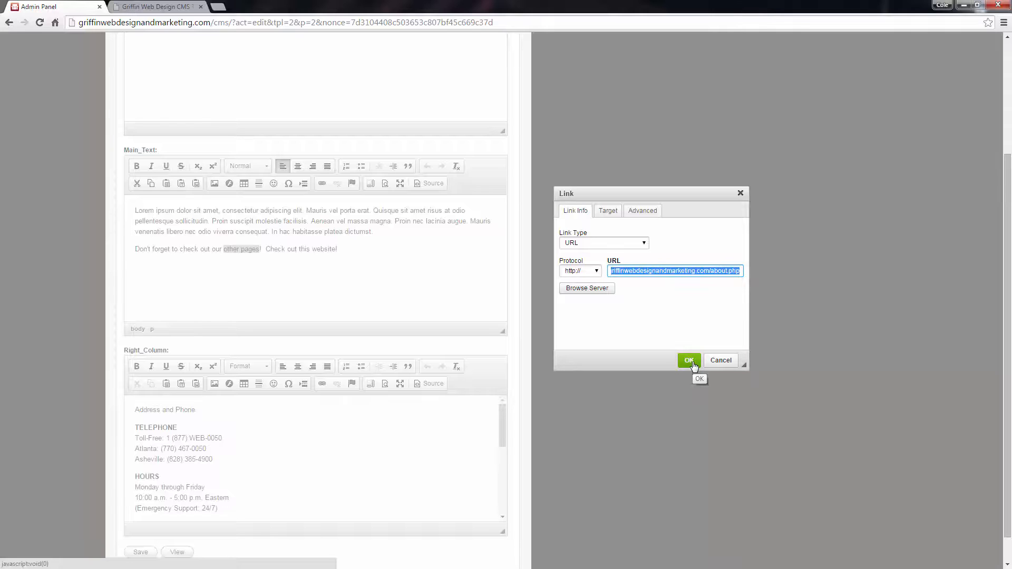
- Examine the available target window options for the "other pages" link
left_click(609, 211)
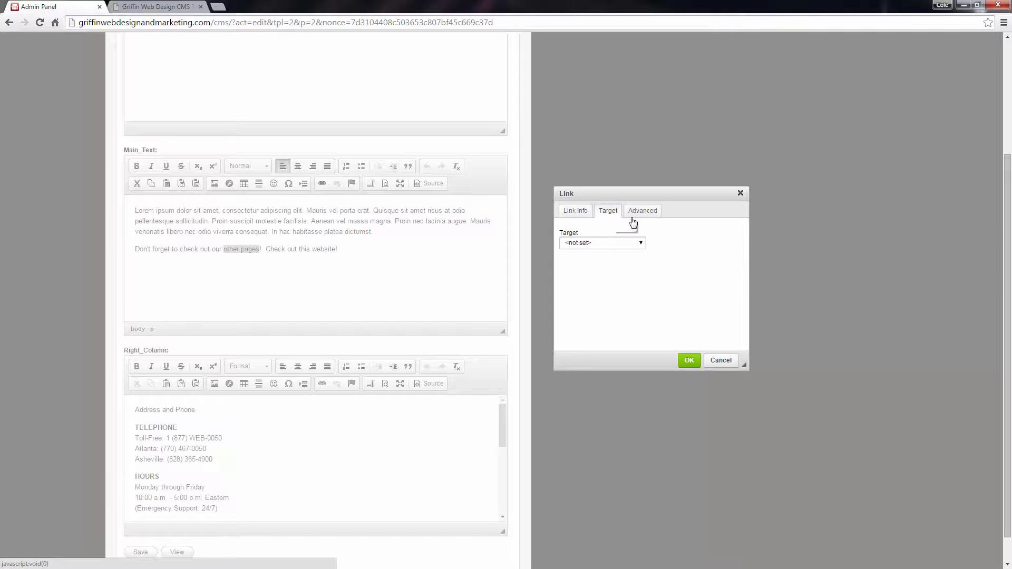
left_click(641, 243)
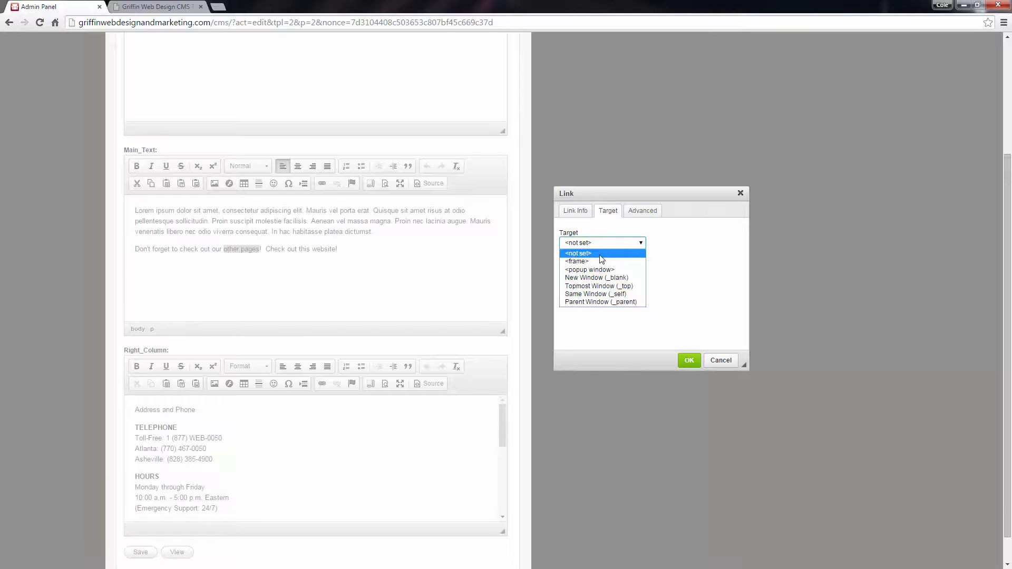
left_click(671, 260)
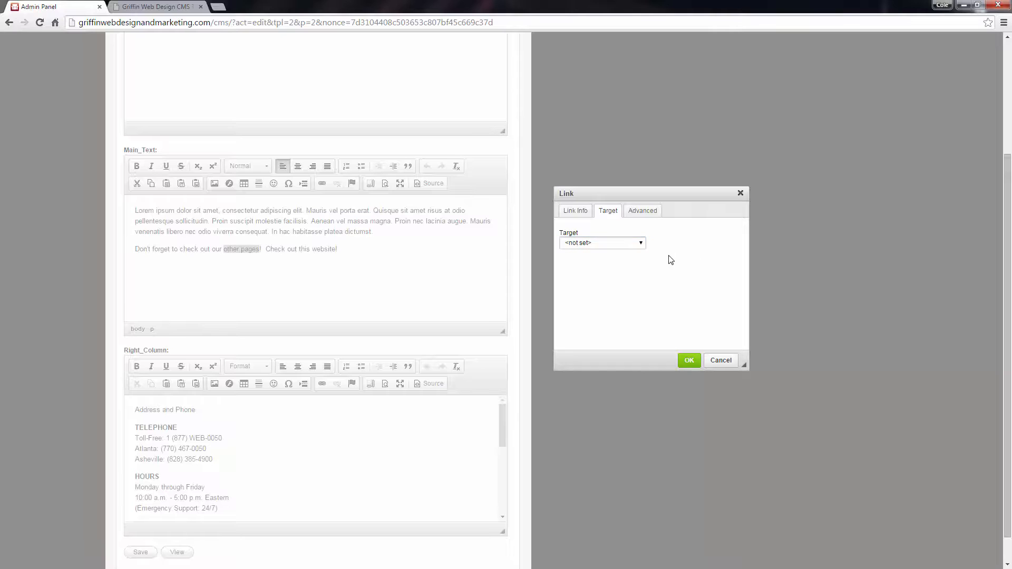
left_click(640, 246)
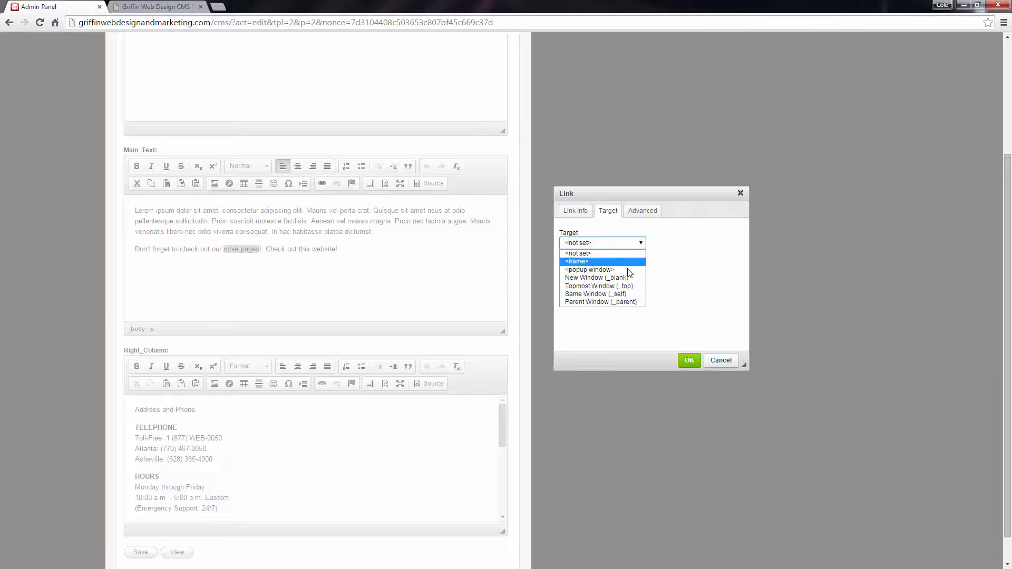
left_click(679, 278)
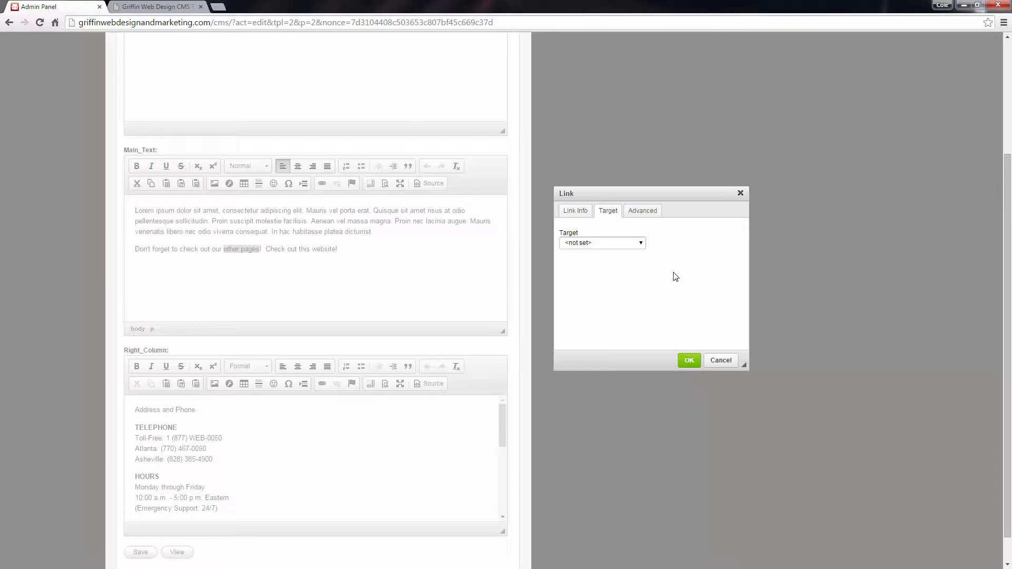
left_click(218, 7)
left_click(318, 6)
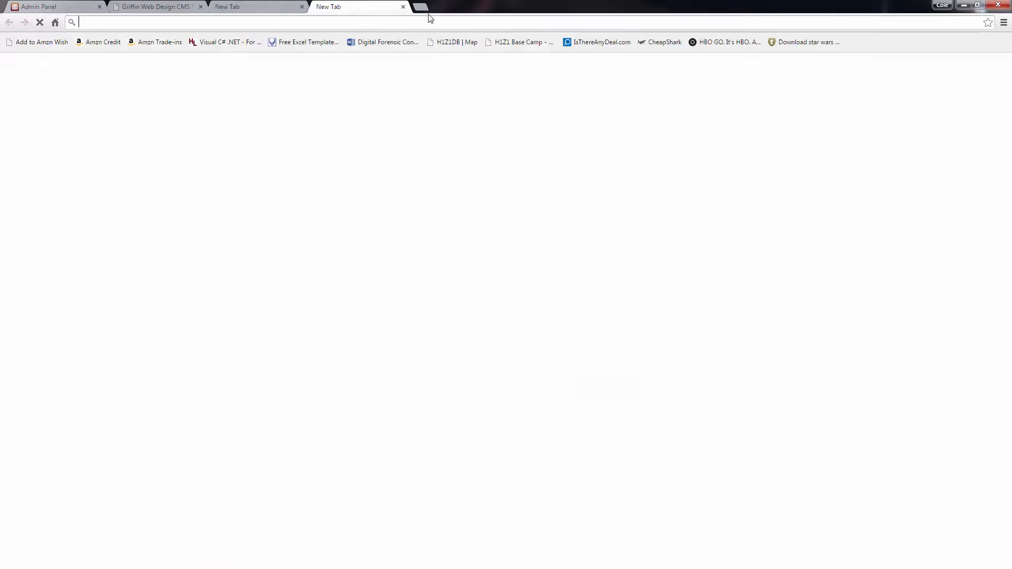
left_click(404, 7)
left_click(302, 7)
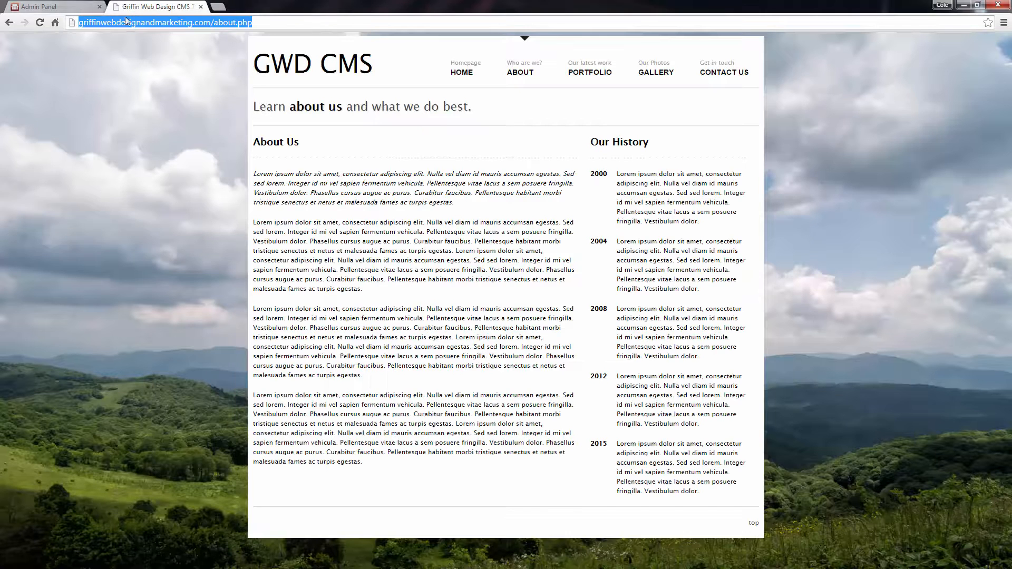
left_click(72, 6)
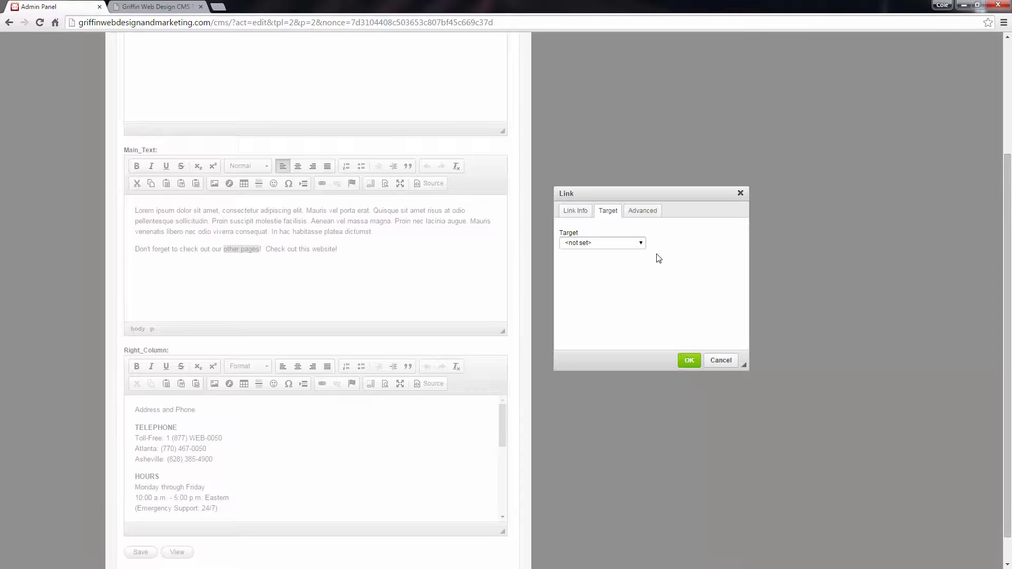
- Check the URL and target settings, and apply the About page link to "other pages"
left_click(579, 214)
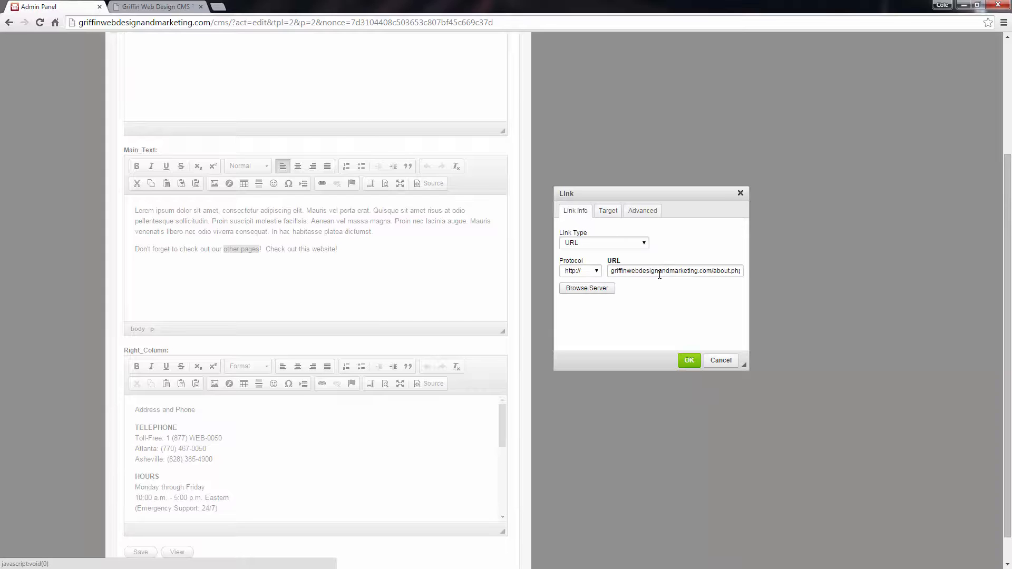
left_click(608, 211)
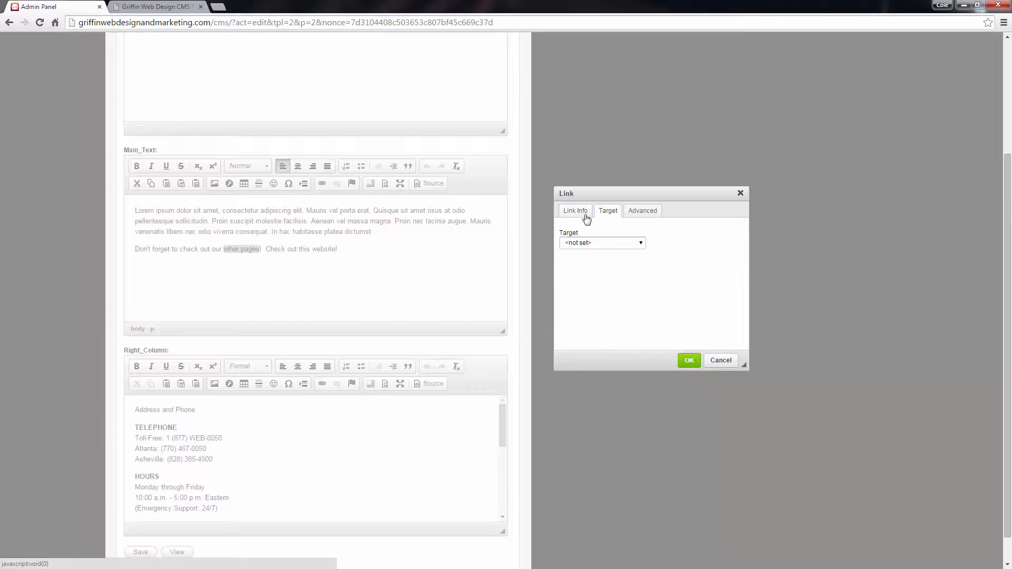
left_click(583, 211)
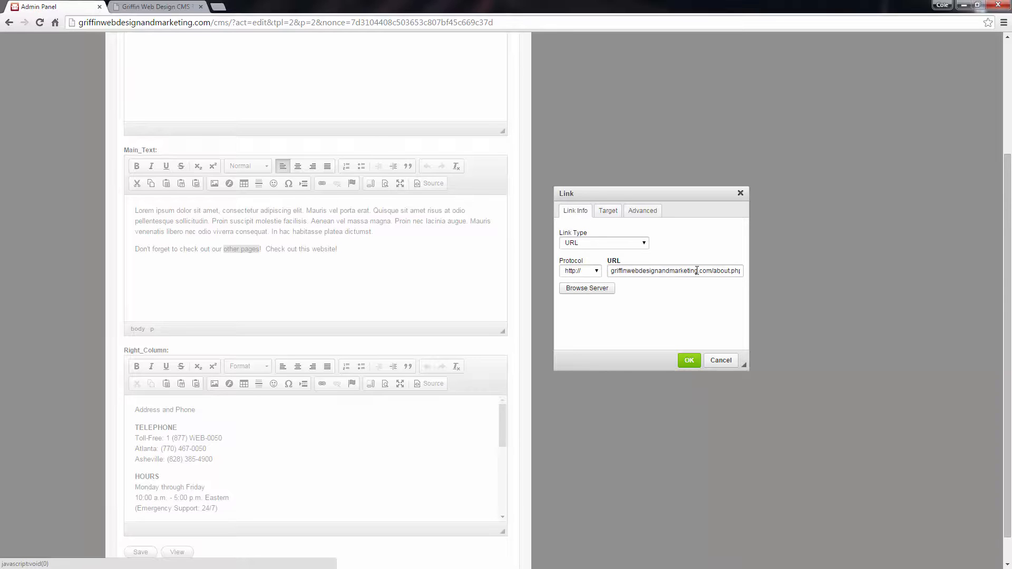
left_click(689, 360)
left_click(330, 303)
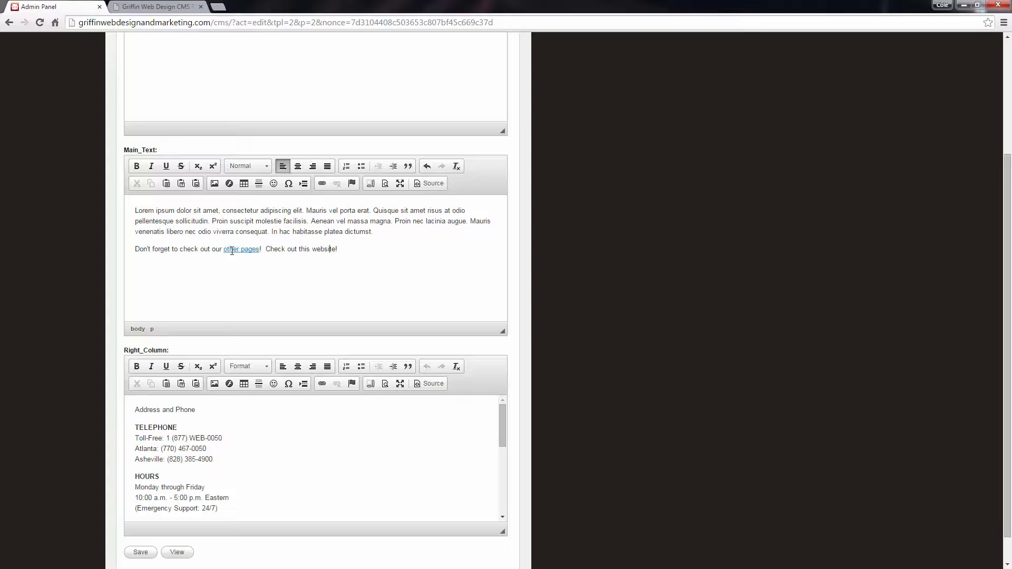
double_click(324, 250)
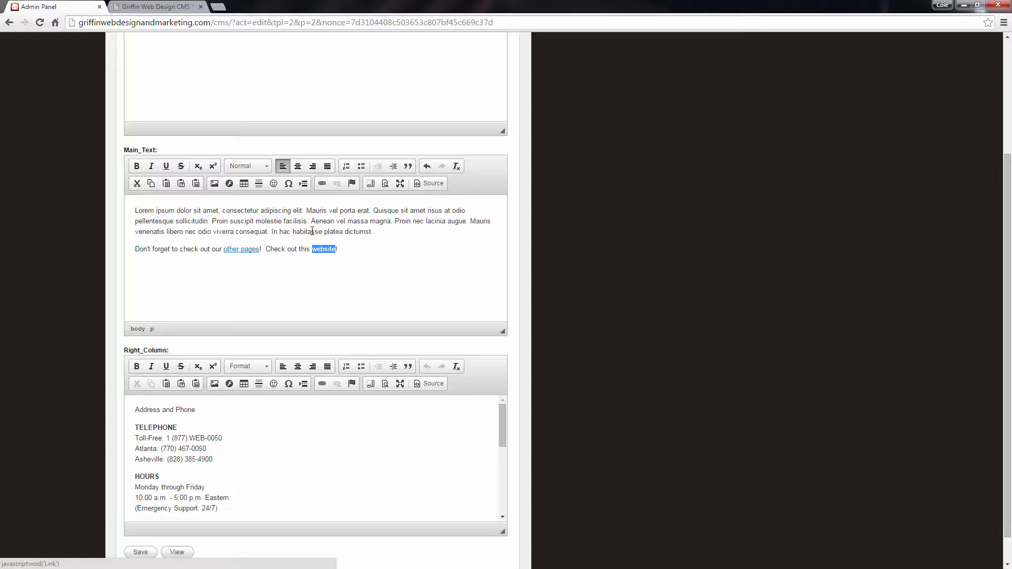
left_click(322, 185)
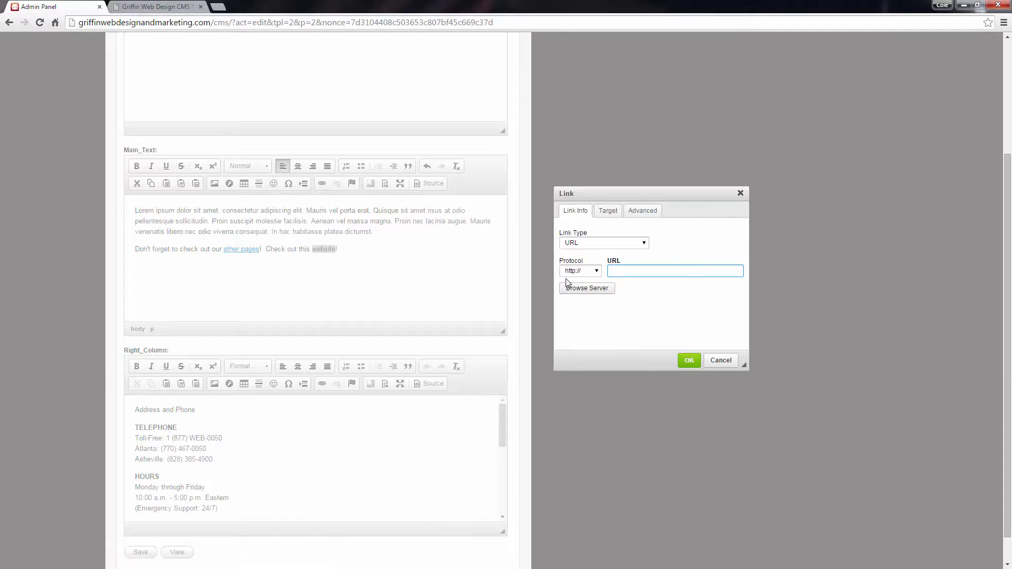
type("griffinwebdesign.co")
left_click(606, 219)
left_click(601, 243)
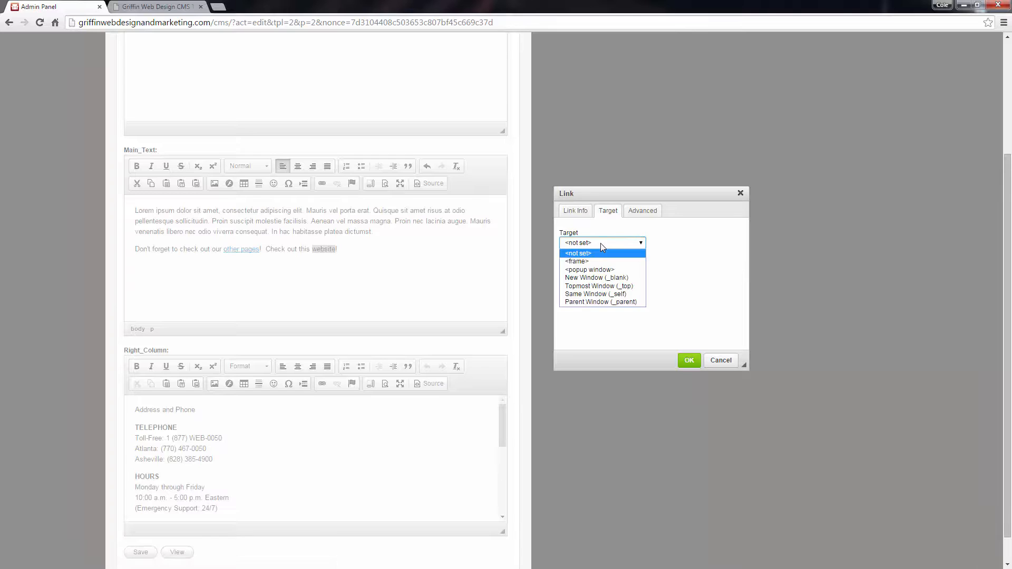
left_click(605, 280)
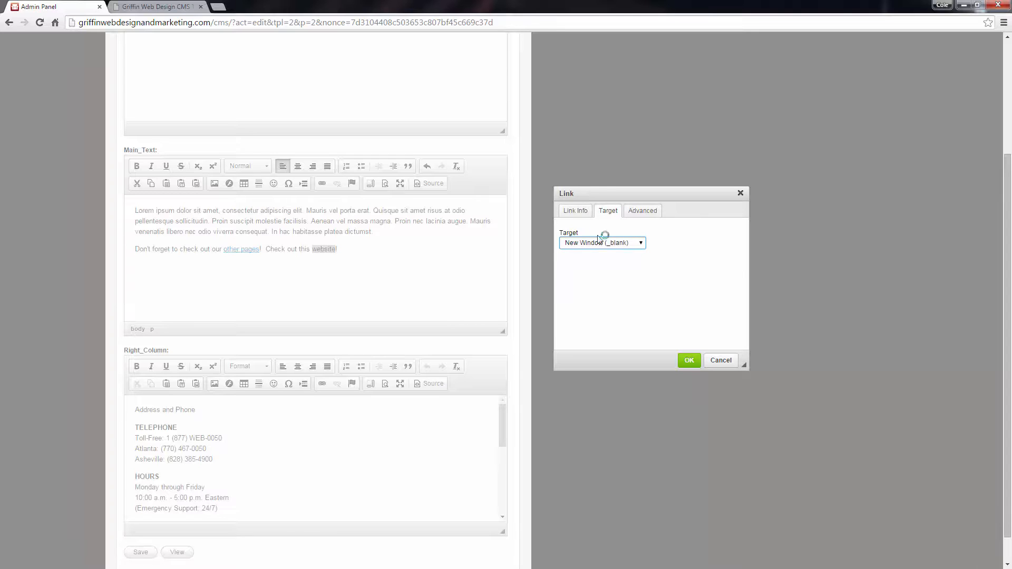
left_click(584, 219)
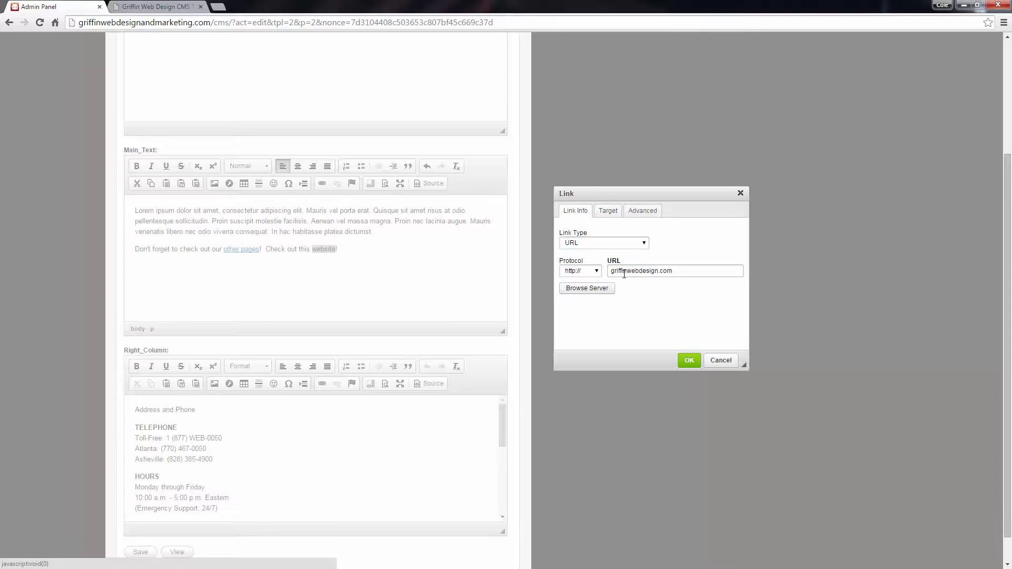
left_click(689, 360)
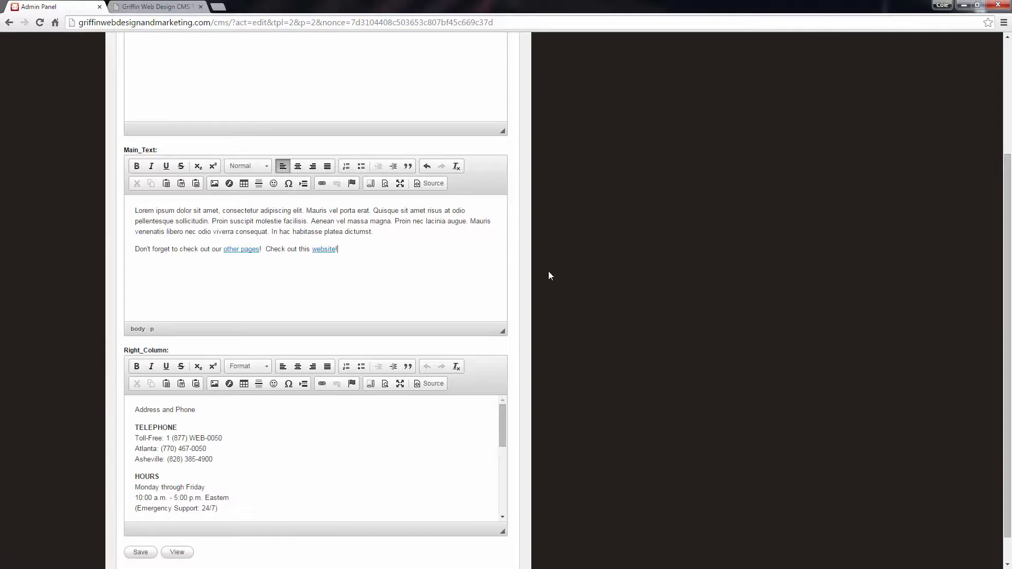
scroll(548, 271, "down", 1)
left_click(144, 526)
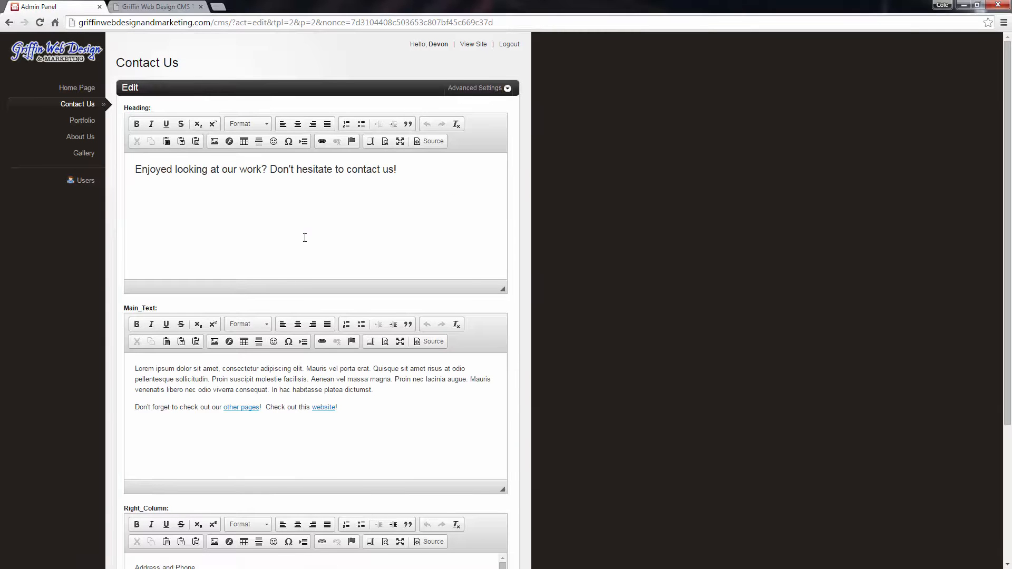
- Test the "other pages" and "website" links on the live Contact Us page, and close the external site
left_click(177, 8)
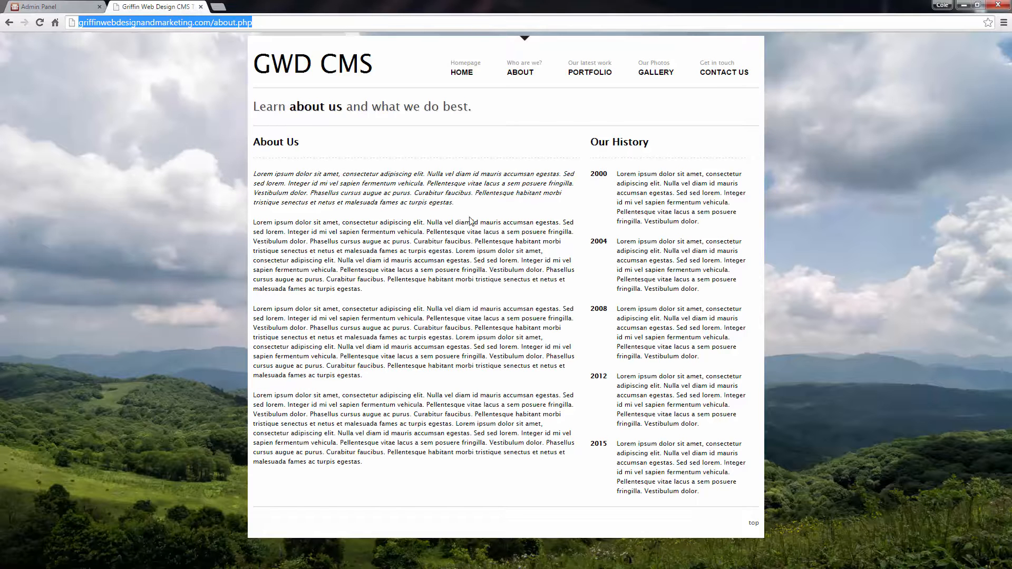
left_click(701, 78)
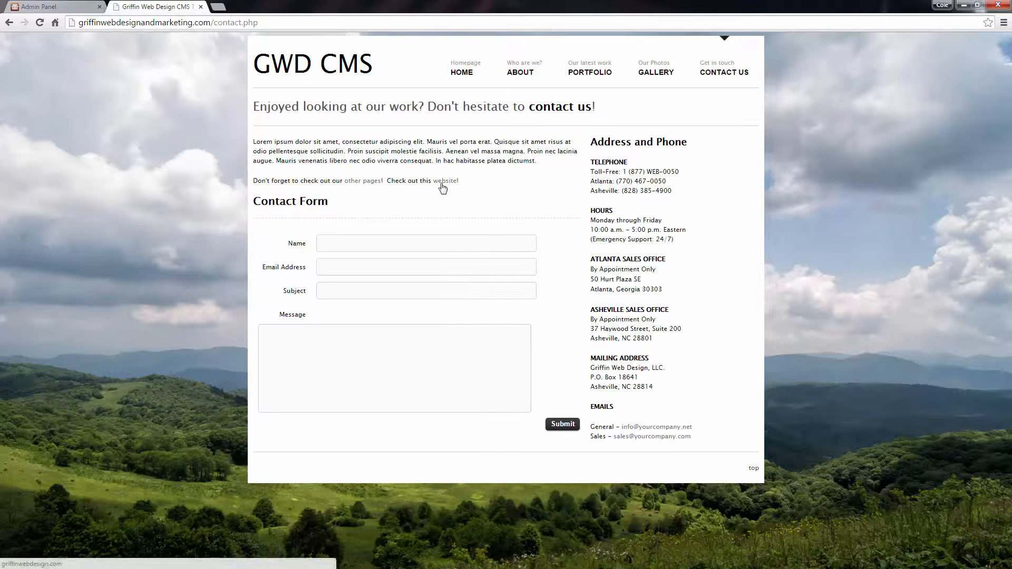
left_click(367, 182)
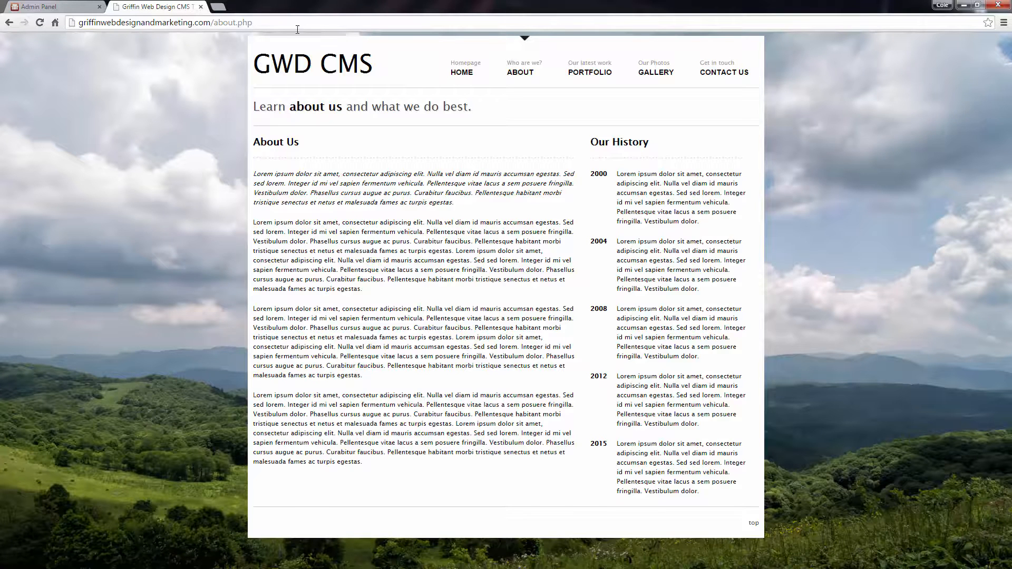
left_click(724, 72)
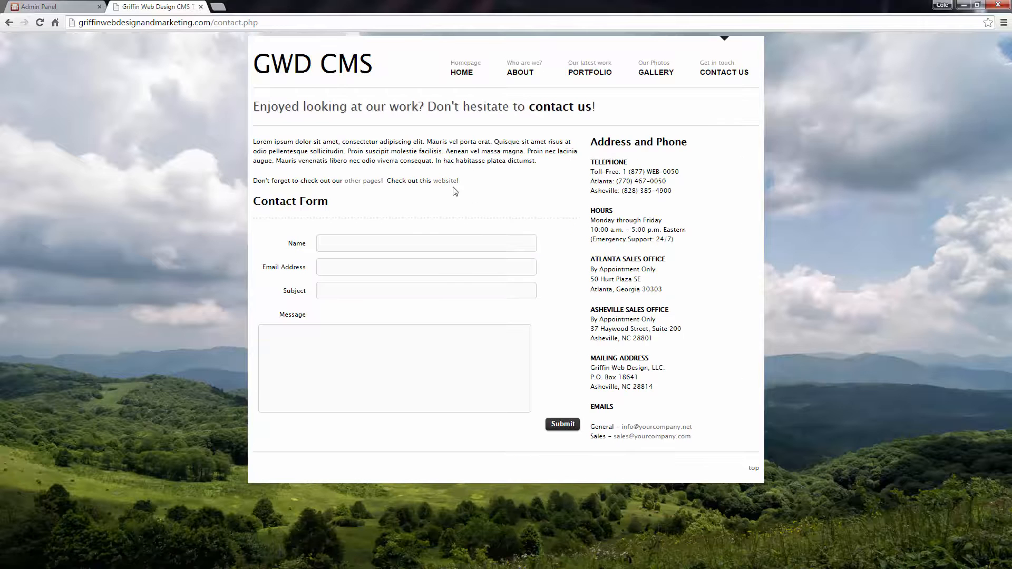
left_click(439, 182)
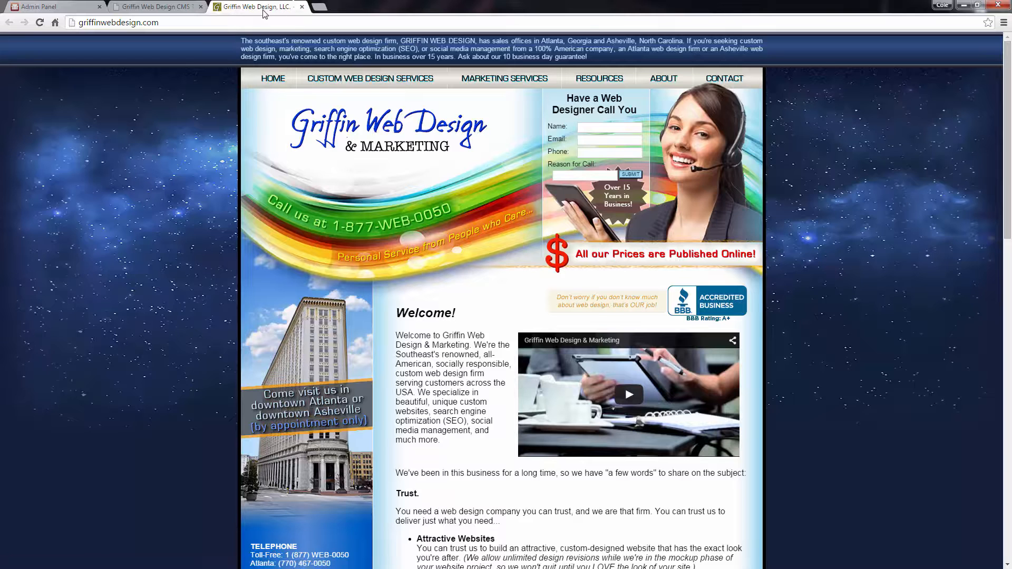
left_click(302, 7)
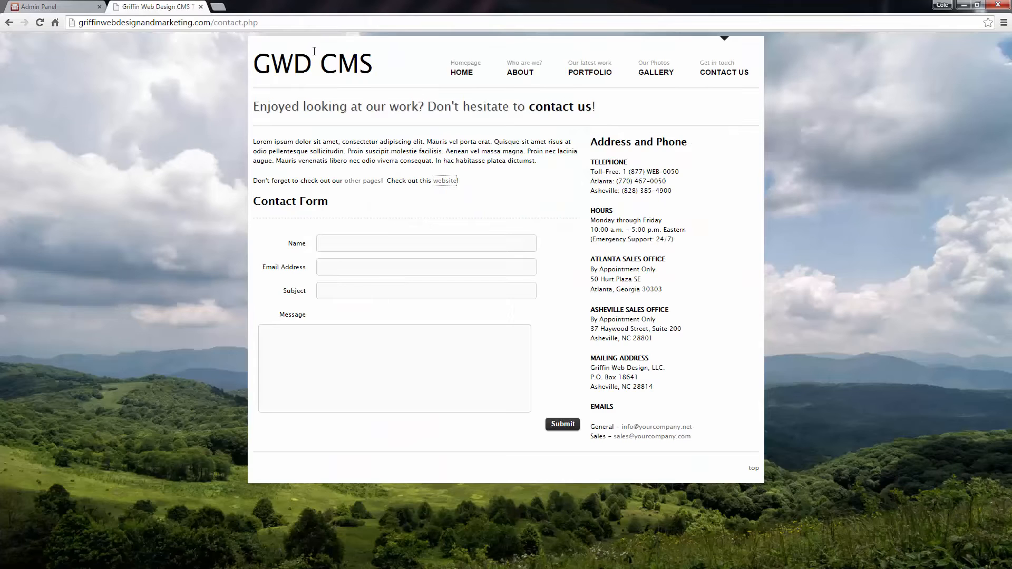
- Return to the Admin Panel and remove the hyperlink from "website" in the main text
key("ctrl+shift+Tab")
left_click(331, 407)
left_click(247, 409)
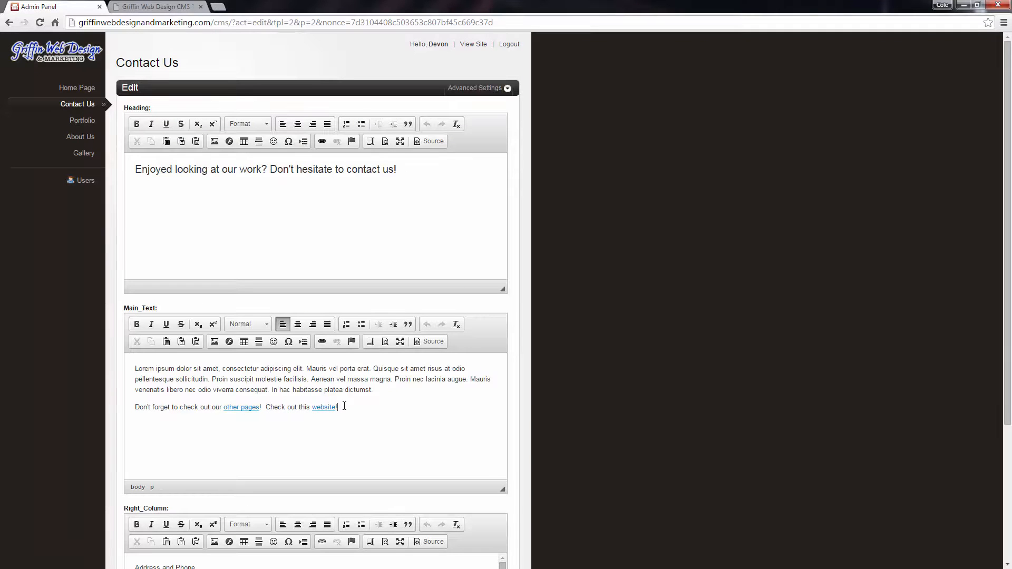
scroll(350, 402, "down", 1)
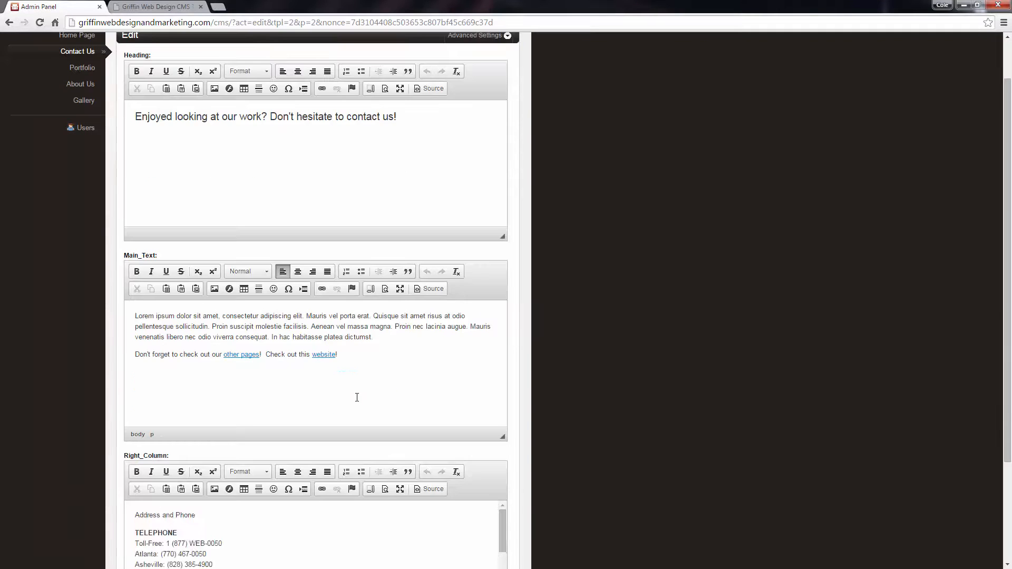
right_click(321, 353)
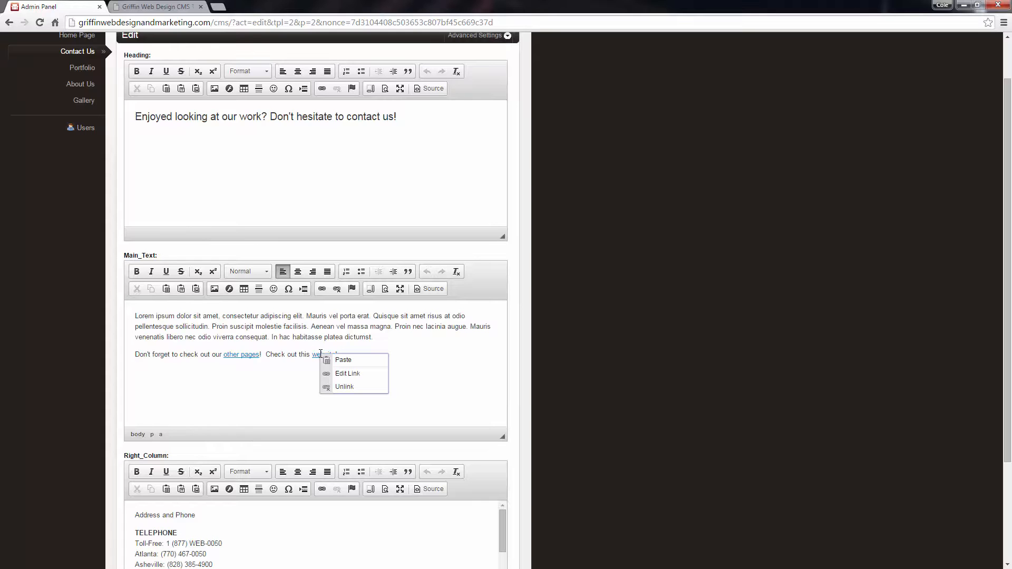
left_click(343, 387)
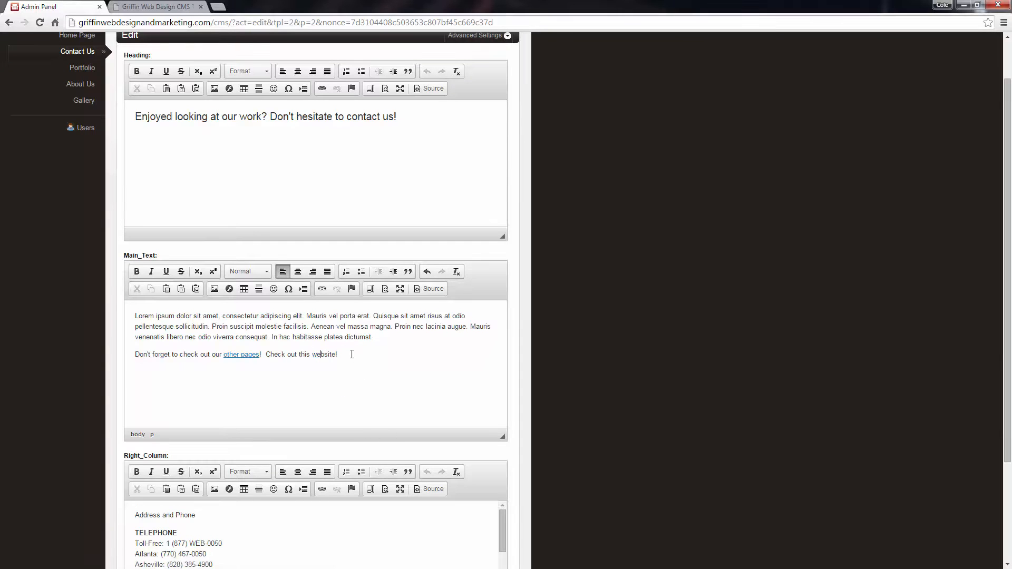
- Open the "other pages" link for editing and copy the Gallery page's address from the live site
right_click(252, 354)
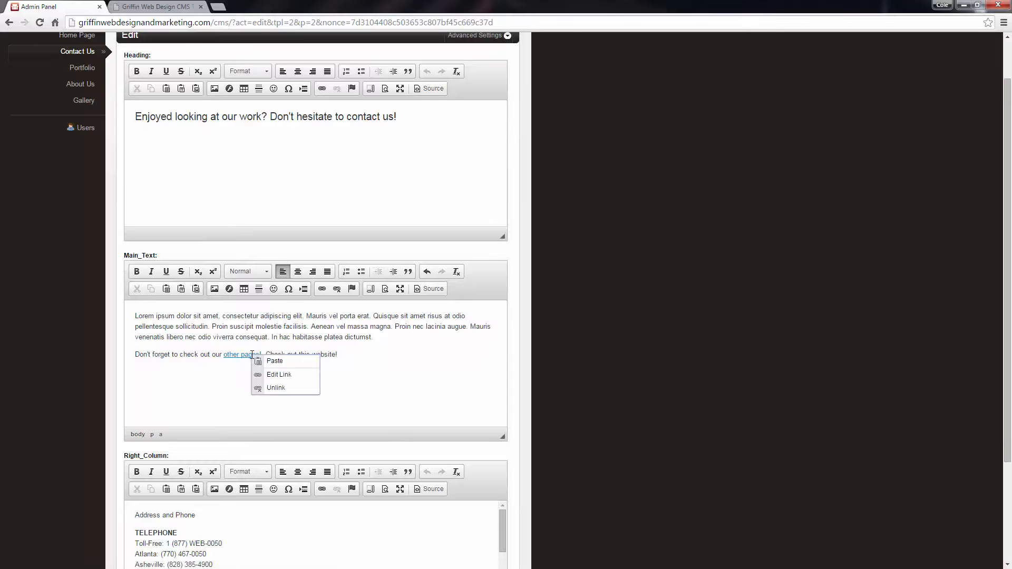
left_click(287, 375)
left_click_drag(510, 293, 592, 293)
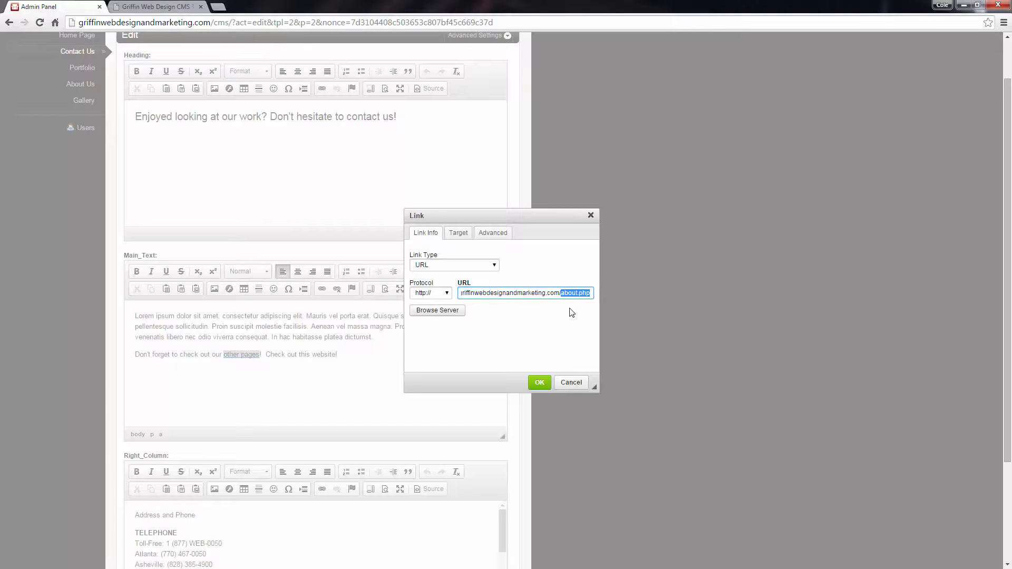
left_click(179, 7)
left_click(657, 73)
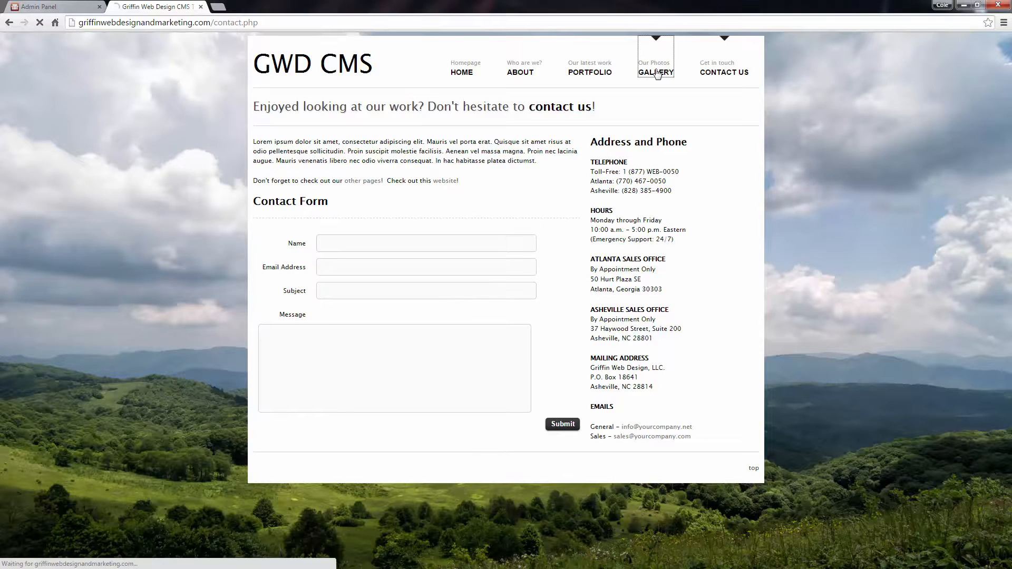
key("ctrl+l")
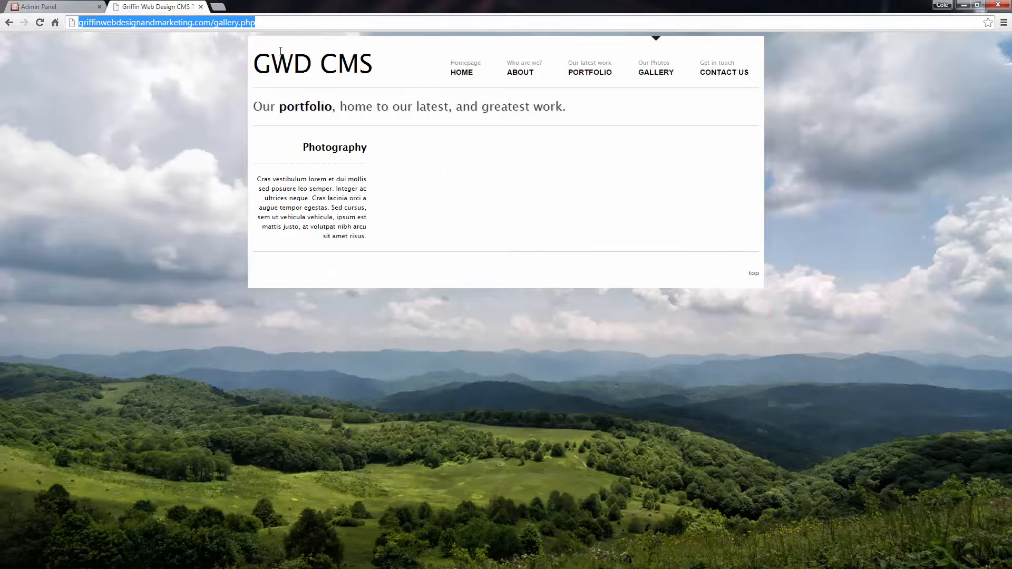
right_click(227, 24)
left_click(245, 61)
- Replace the "other pages" link's URL with griffinwebdesignandmarketing.com/gallery.php and apply the change
left_click(79, 6)
triple_click(524, 293)
key("ctrl+v")
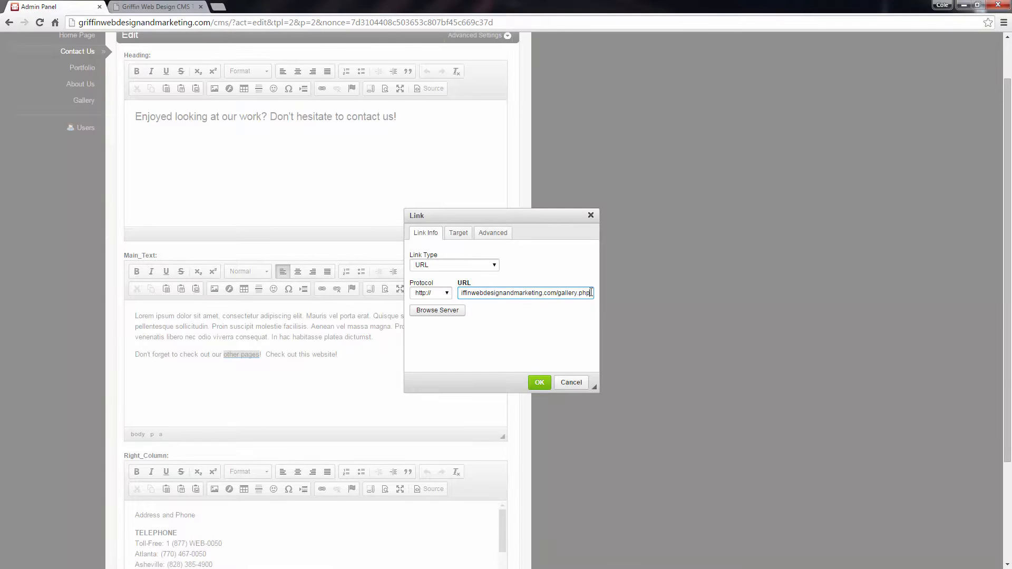
right_click(563, 296)
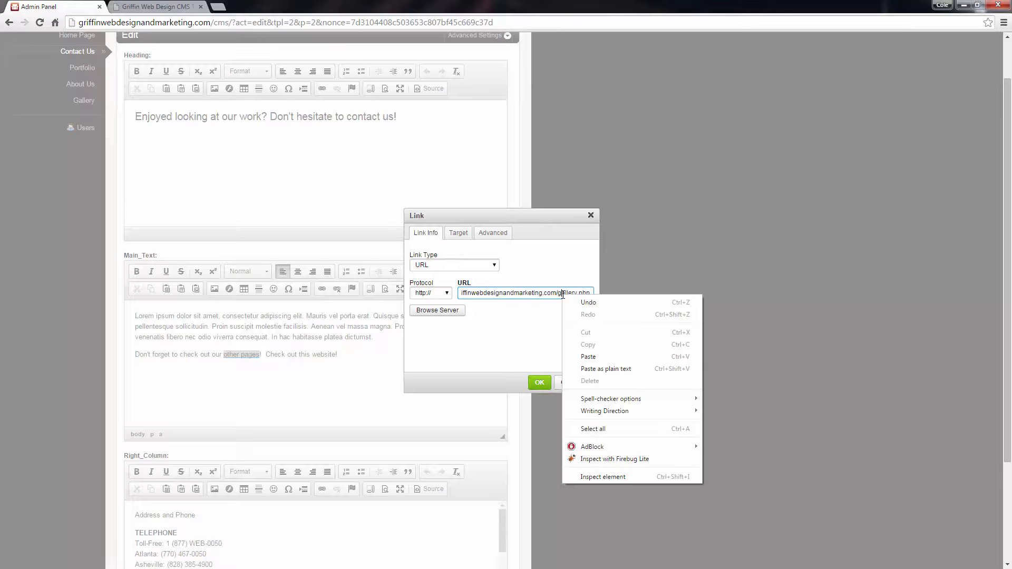
left_click(542, 328)
left_click(541, 384)
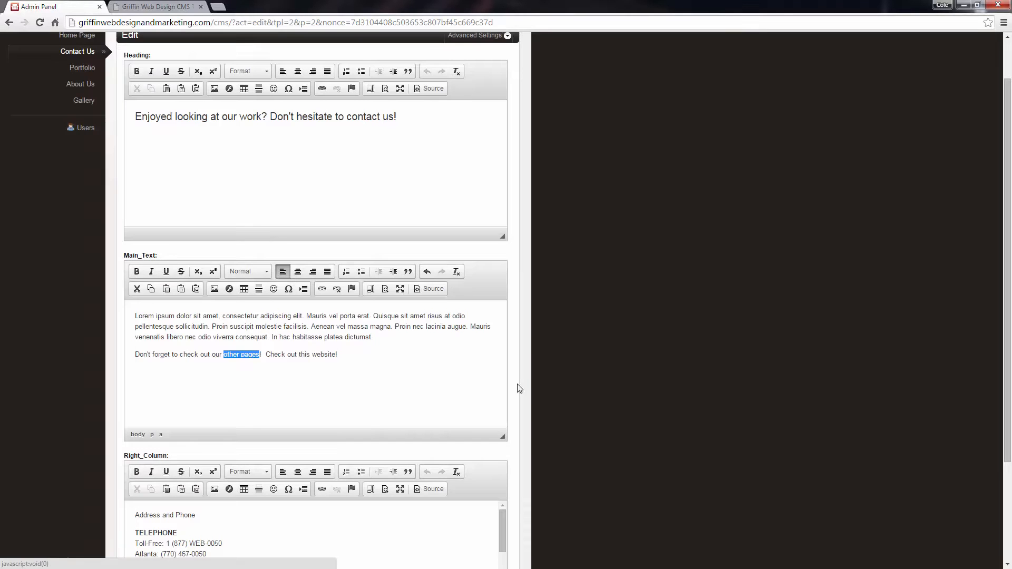
- Deselect the link text and save the Contact Us page
left_click(302, 353)
scroll(301, 355, "down", 3)
left_click(149, 523)
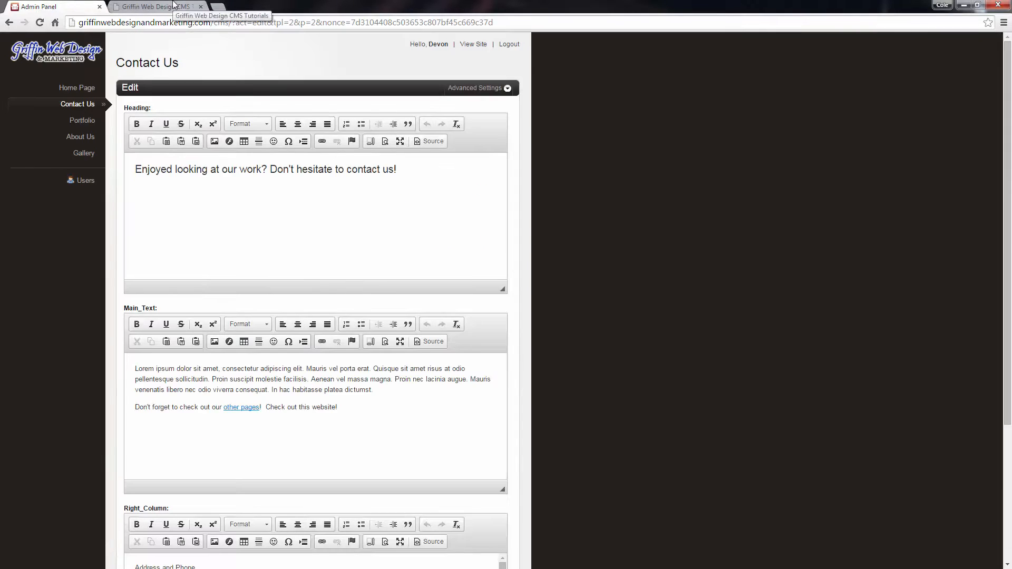
- Reload the live Contact Us page and test the "other pages" link
left_click(174, 5)
left_click(727, 73)
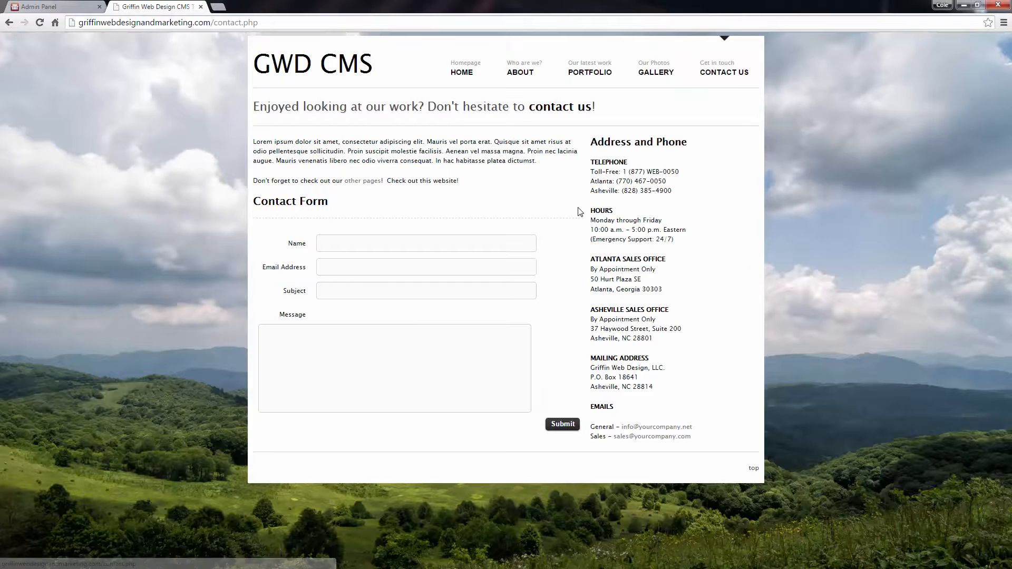
left_click(368, 186)
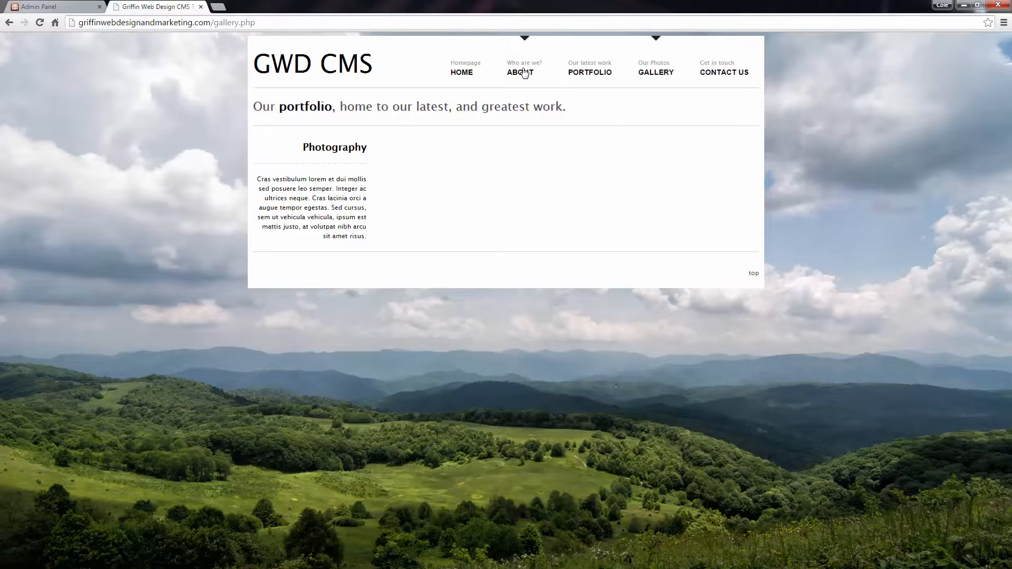
- Go back to the live Contact Us page and look at the general e-mail address under Emails
left_click(720, 78)
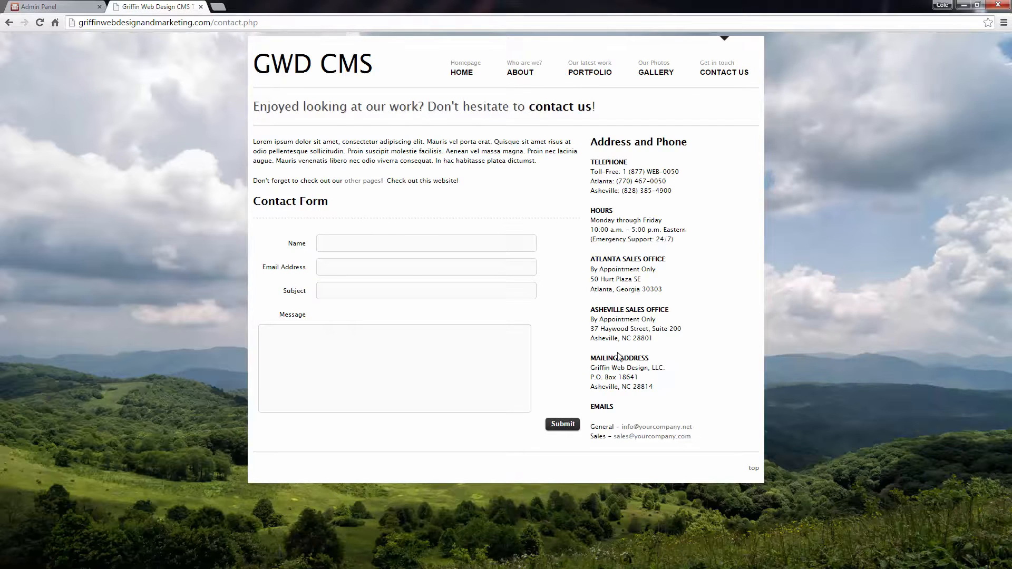
left_click_drag(693, 427, 625, 430)
left_click(636, 414)
- Return to the Admin Panel and open the general e-mail link in the Right_Column text for editing
left_click(70, 9)
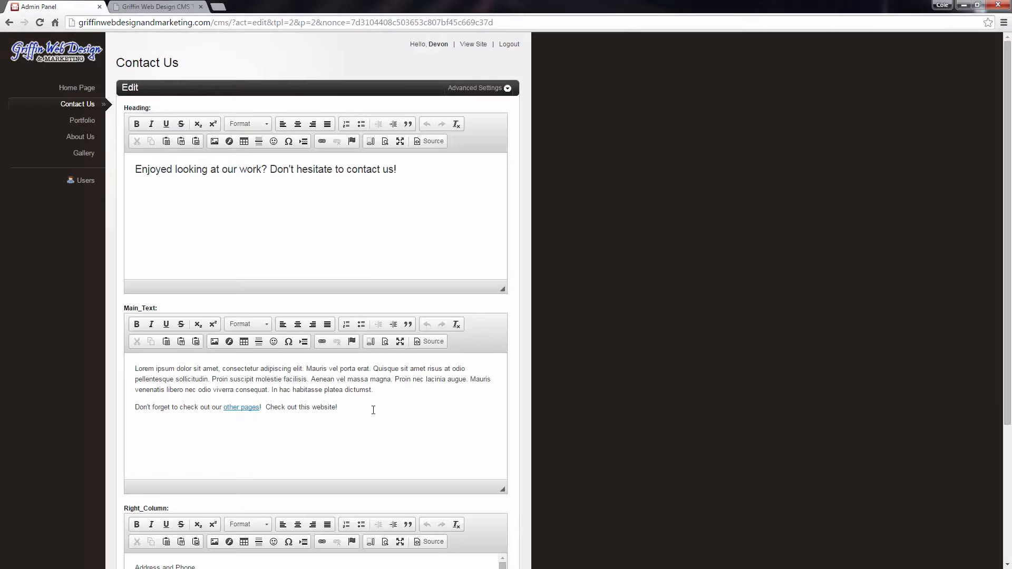
left_click(373, 410)
scroll(373, 410, "down", 10)
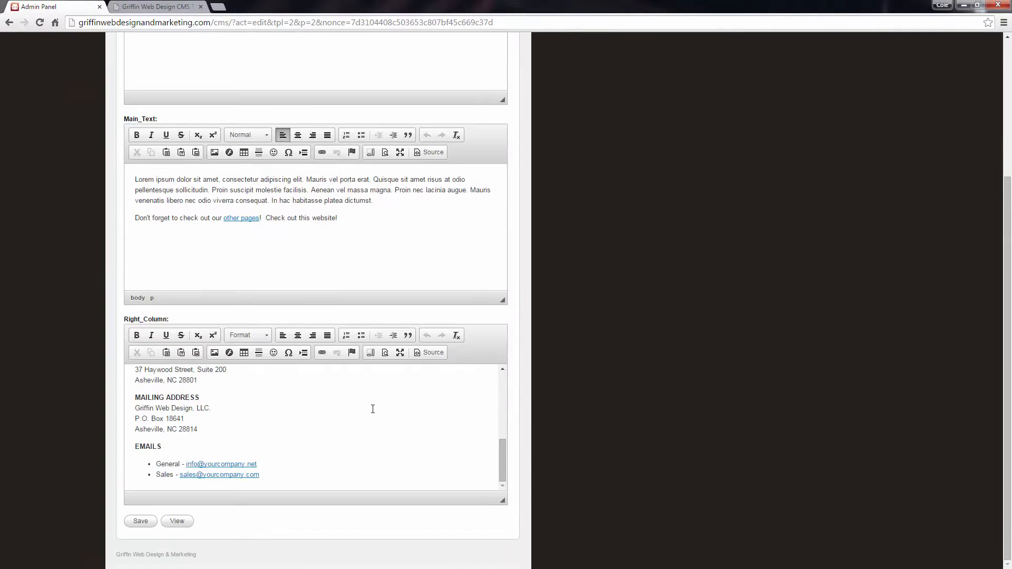
right_click(237, 462)
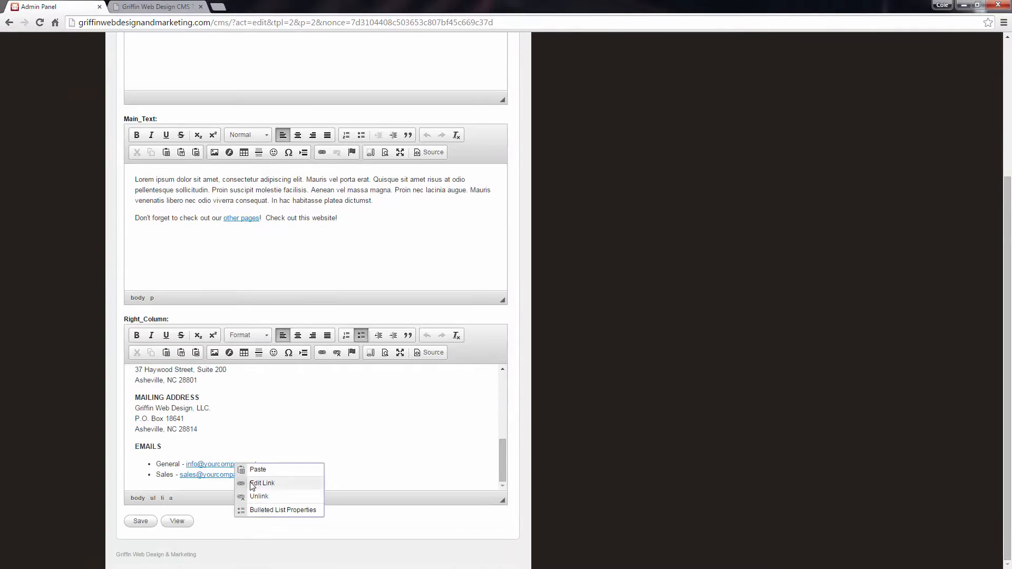
left_click(251, 483)
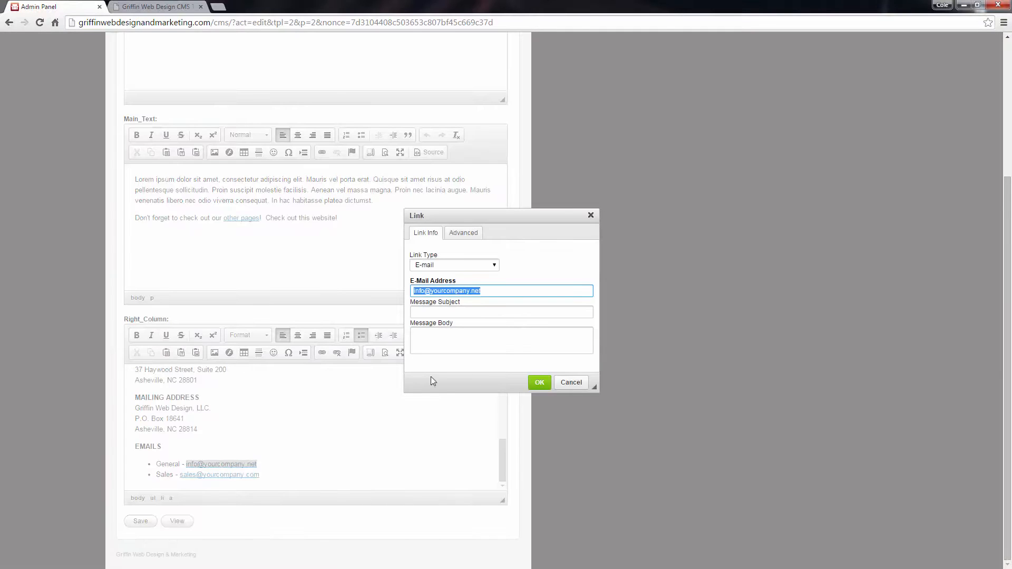
- Switch the general e-mail link's type to URL and back to E-mail to compare the link options
left_click(494, 265)
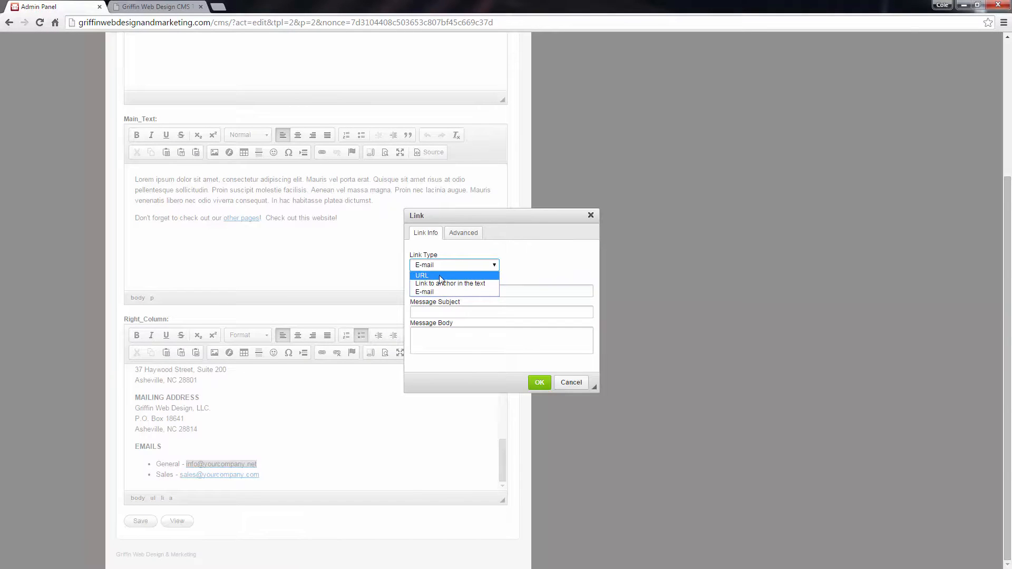
left_click(441, 292)
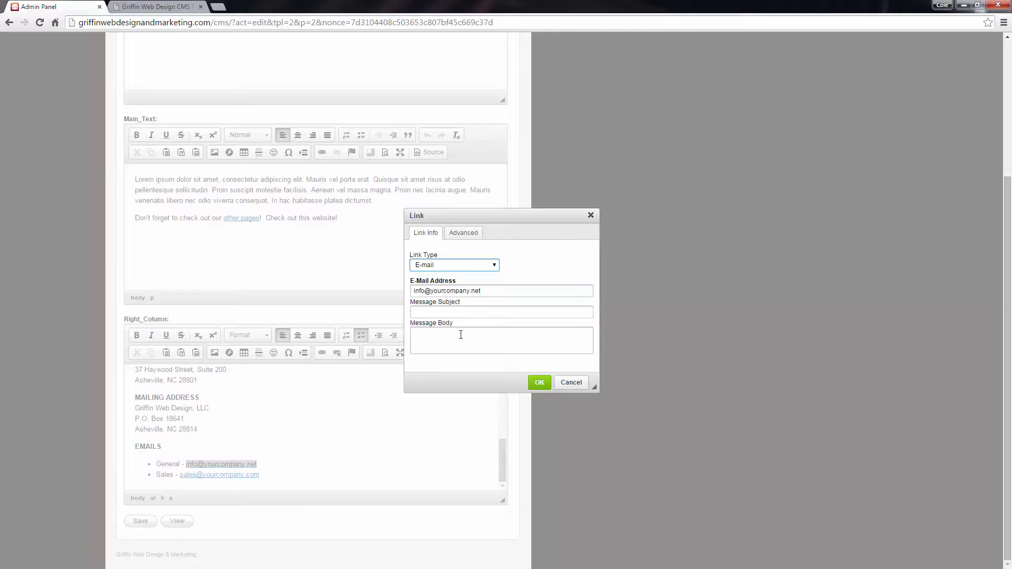
left_click(477, 268)
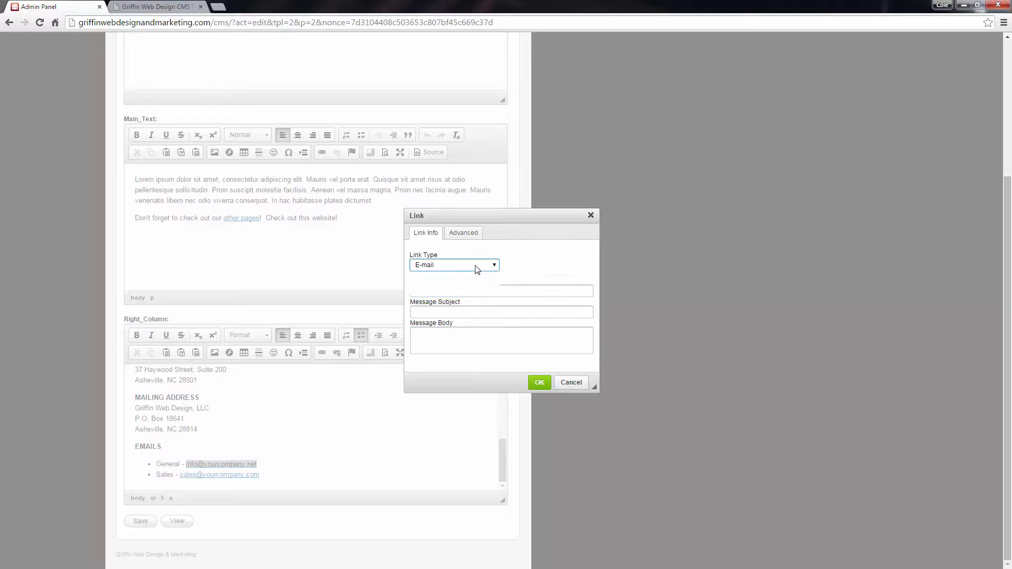
left_click(474, 273)
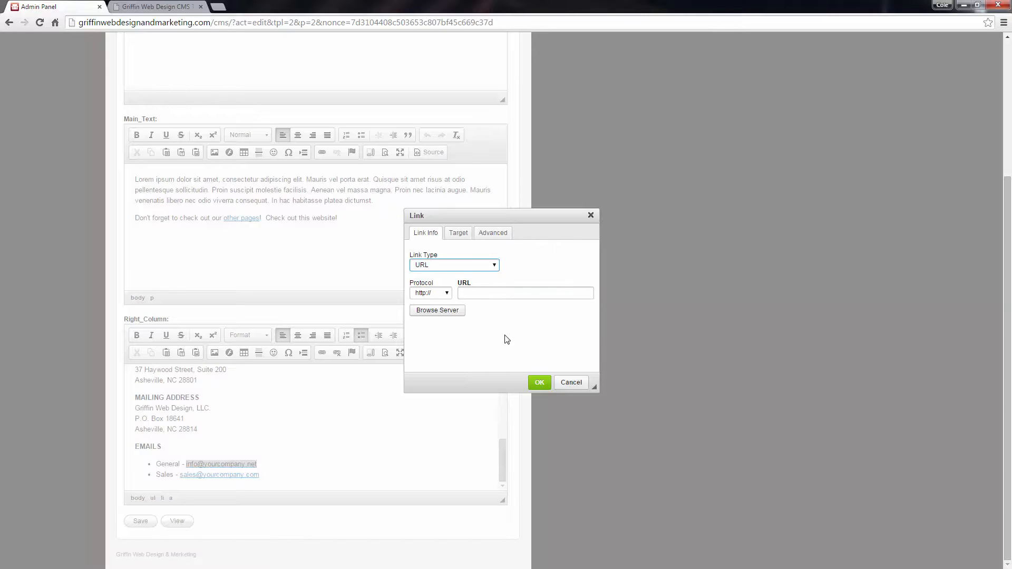
left_click(485, 265)
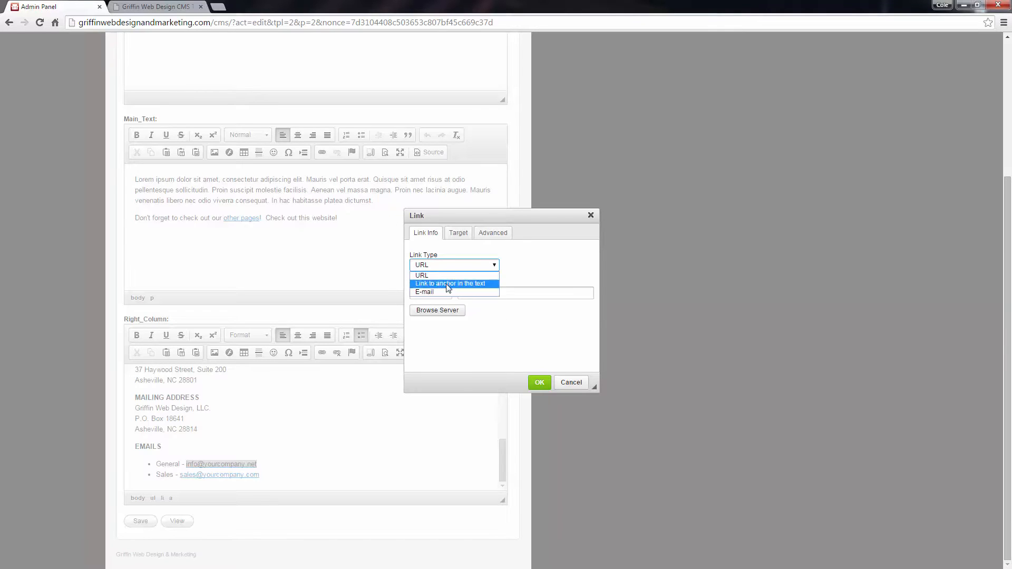
left_click(458, 288)
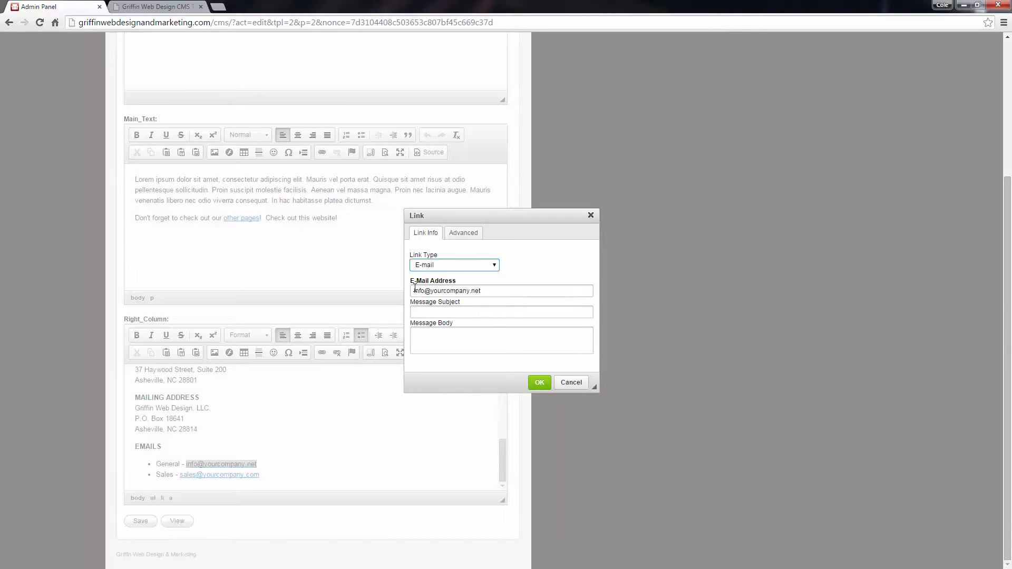
- Change the domain ending of the general link's e-mail address to .com
left_click_drag(414, 291, 496, 291)
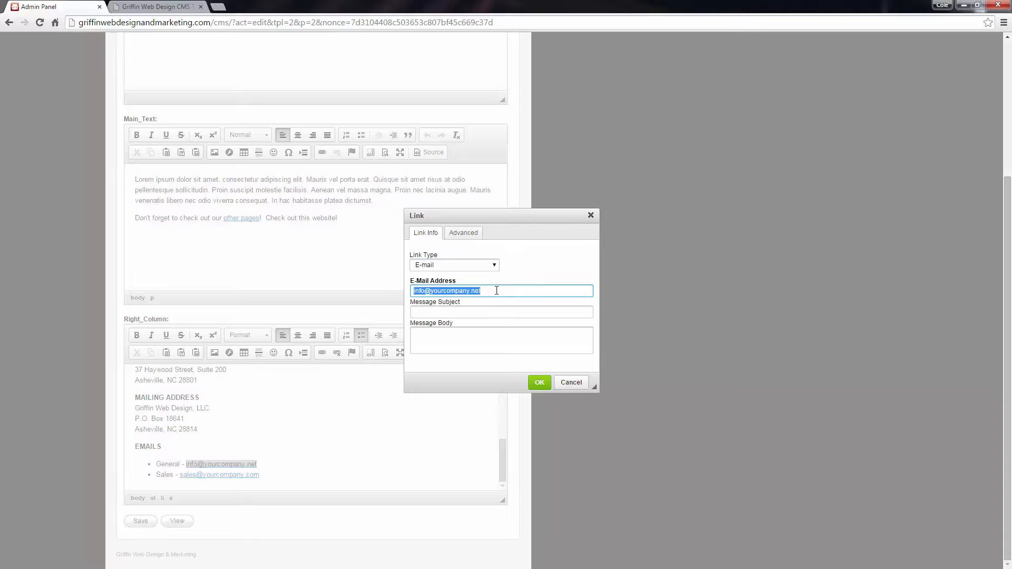
left_click(528, 296)
key("BackSpace")
key("BackSpace")
type("com")
- Enter "Test" as both the message subject and the message body of the e-mail link and apply the link changes
left_click(462, 340)
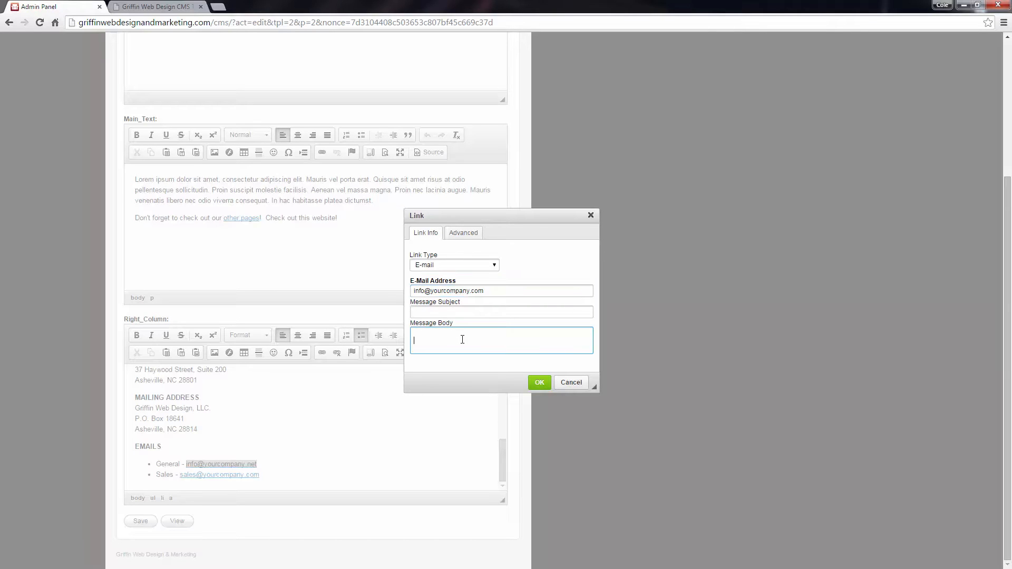
left_click(460, 313)
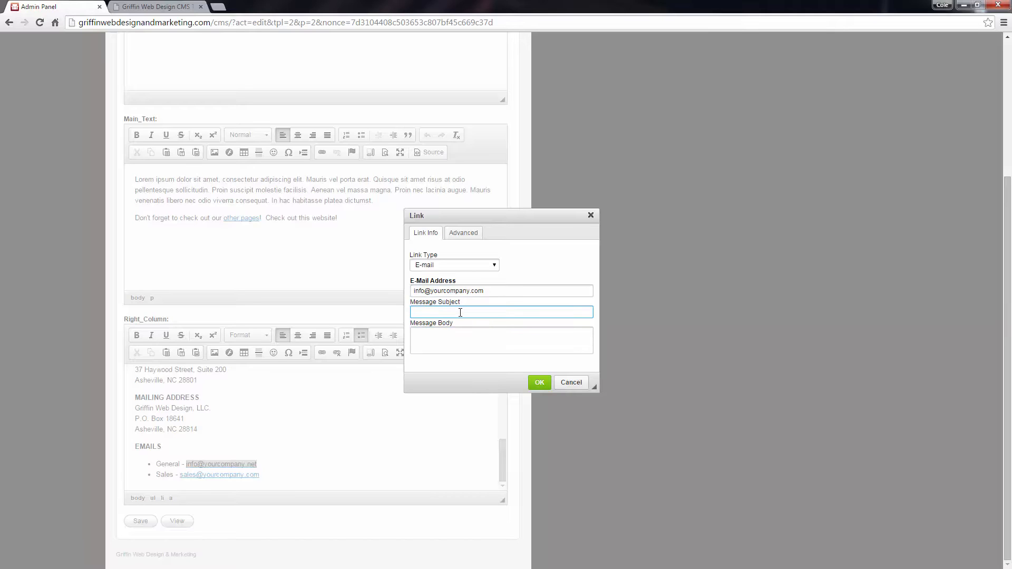
key("Tab")
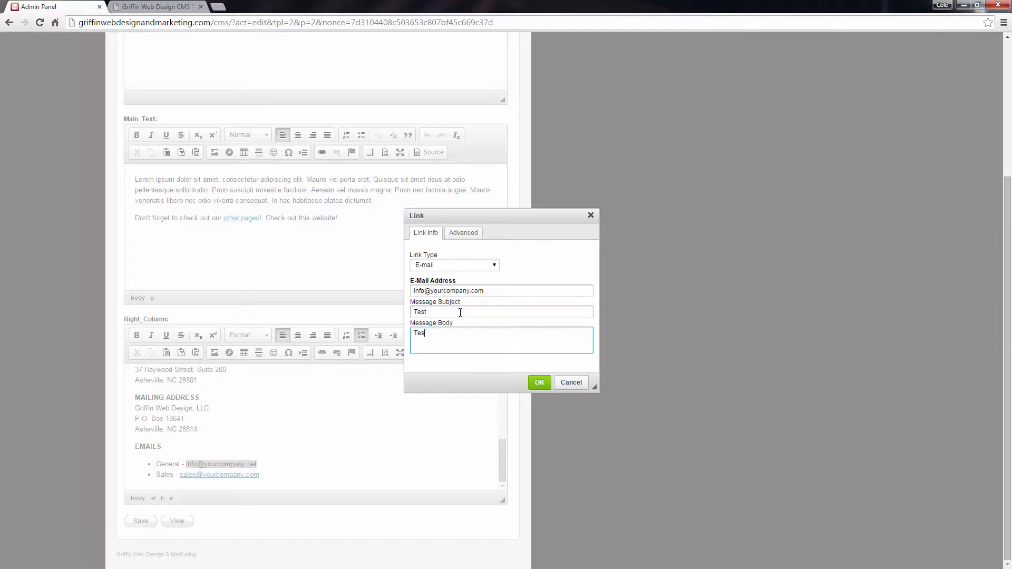
left_click(537, 382)
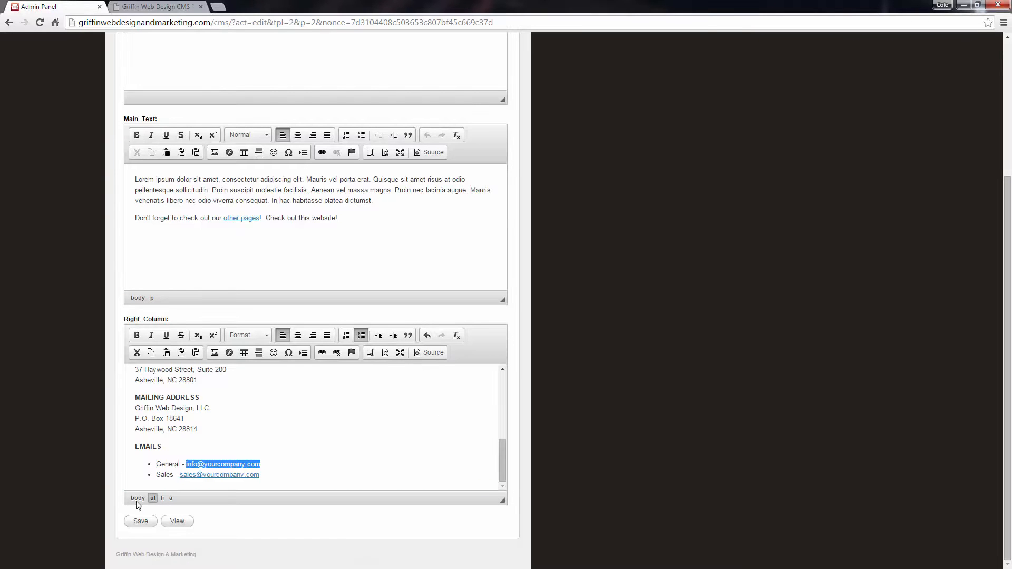
- Reopen the general e-mail link for editing, clear its message body and message subject, and apply the change
right_click(247, 463)
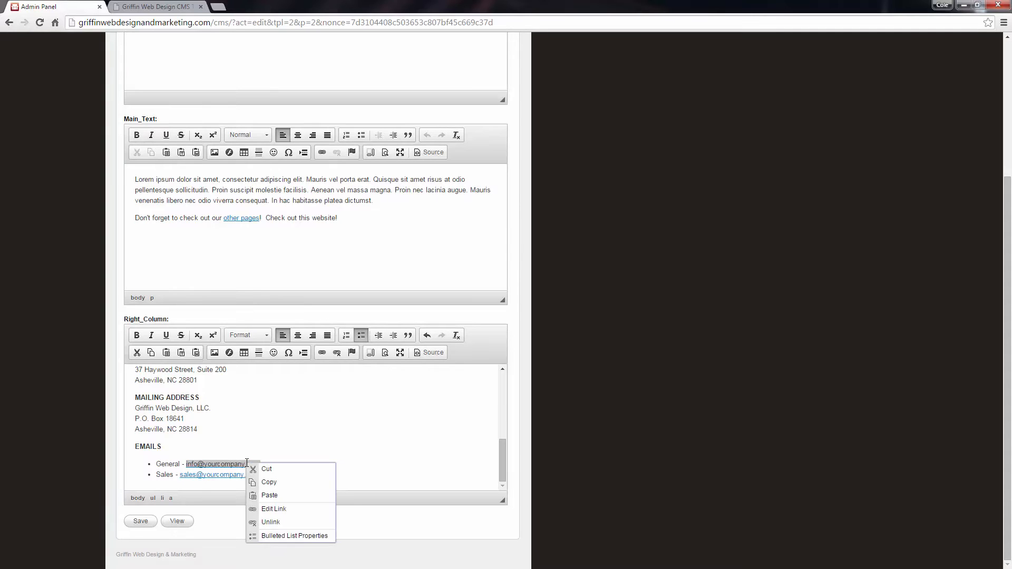
left_click(273, 509)
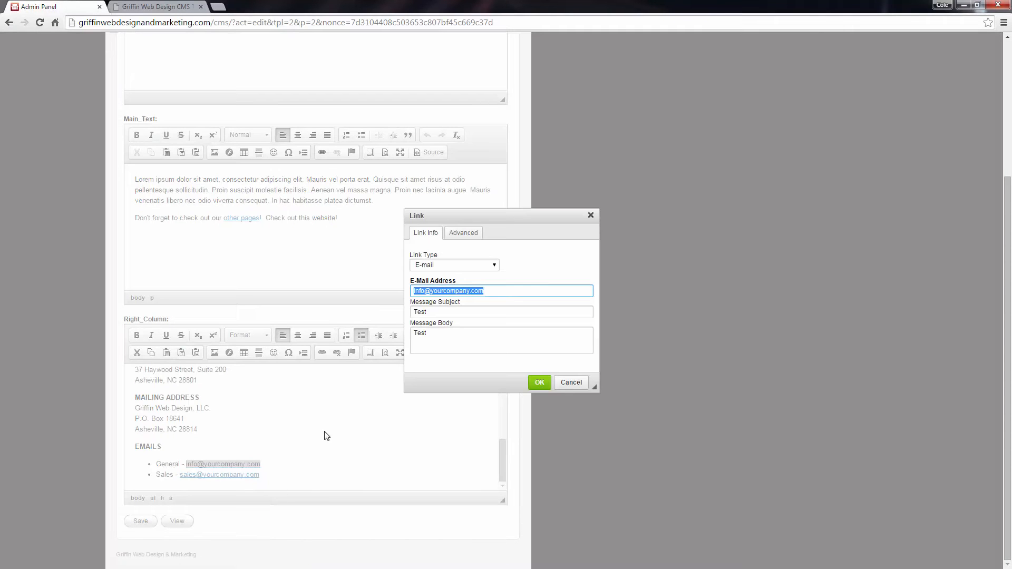
left_click(455, 310)
triple_click(441, 332)
triple_click(421, 312)
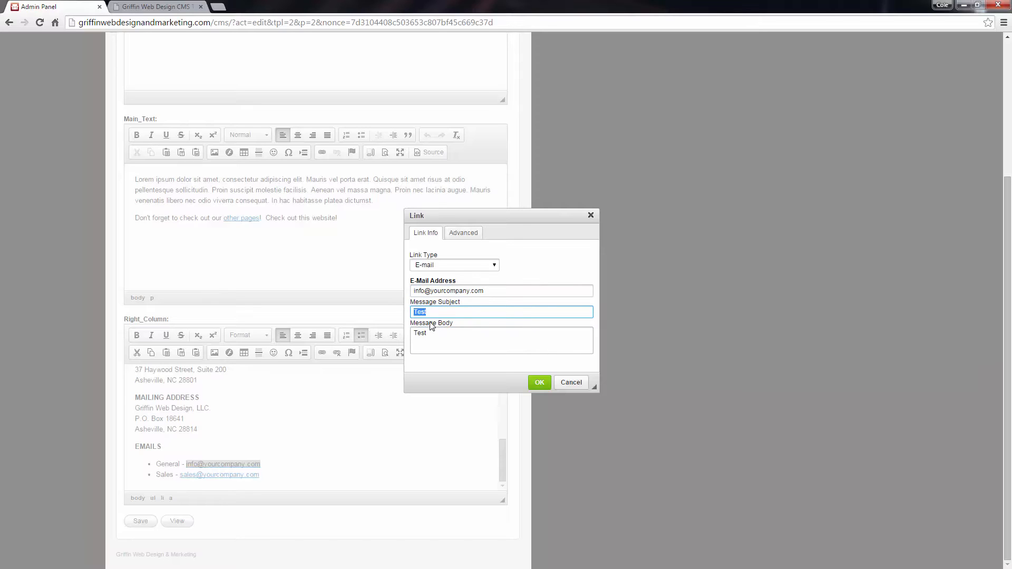
triple_click(438, 346)
key("BackSpace")
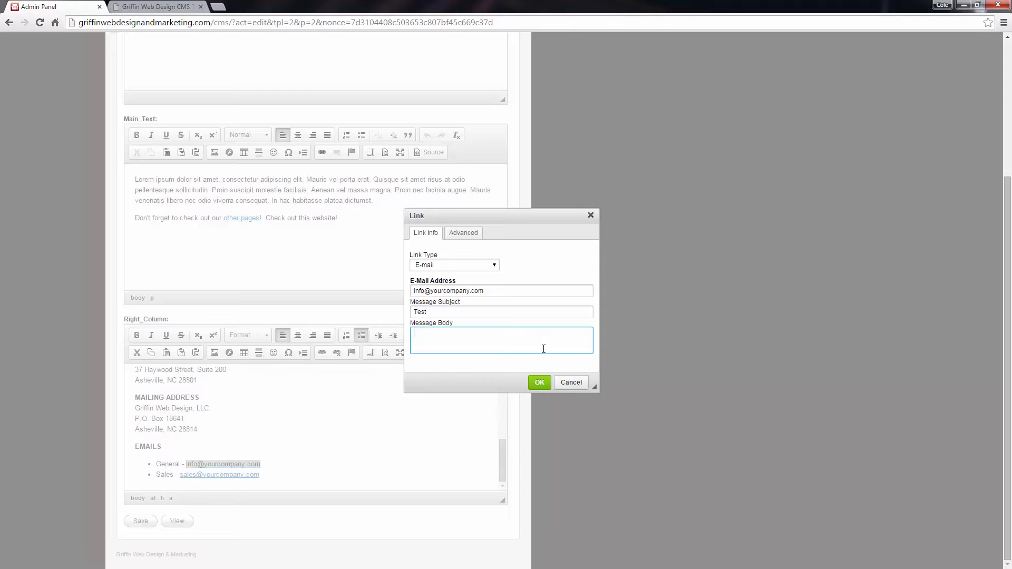
triple_click(422, 314)
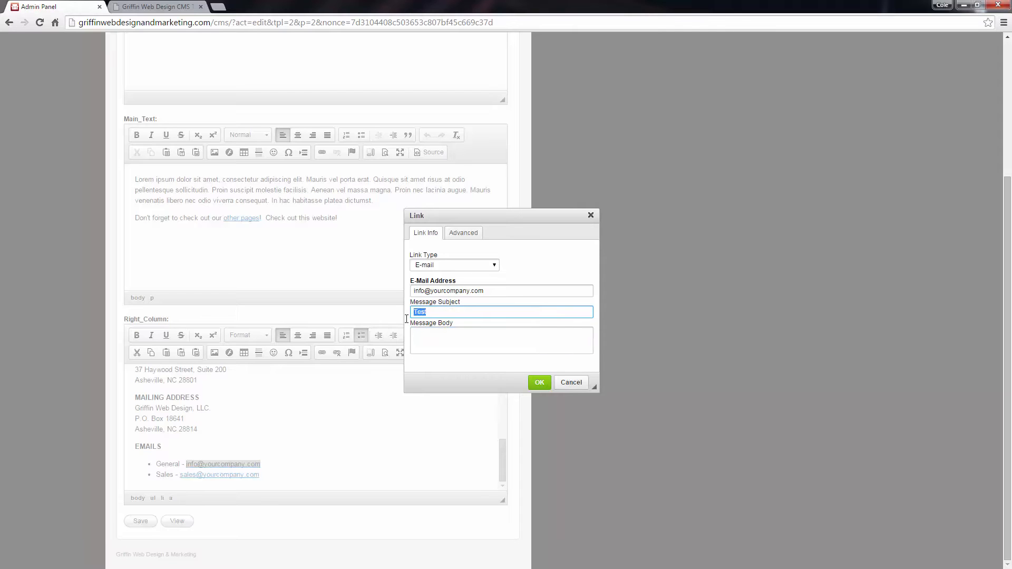
key("BackSpace")
left_click(495, 293)
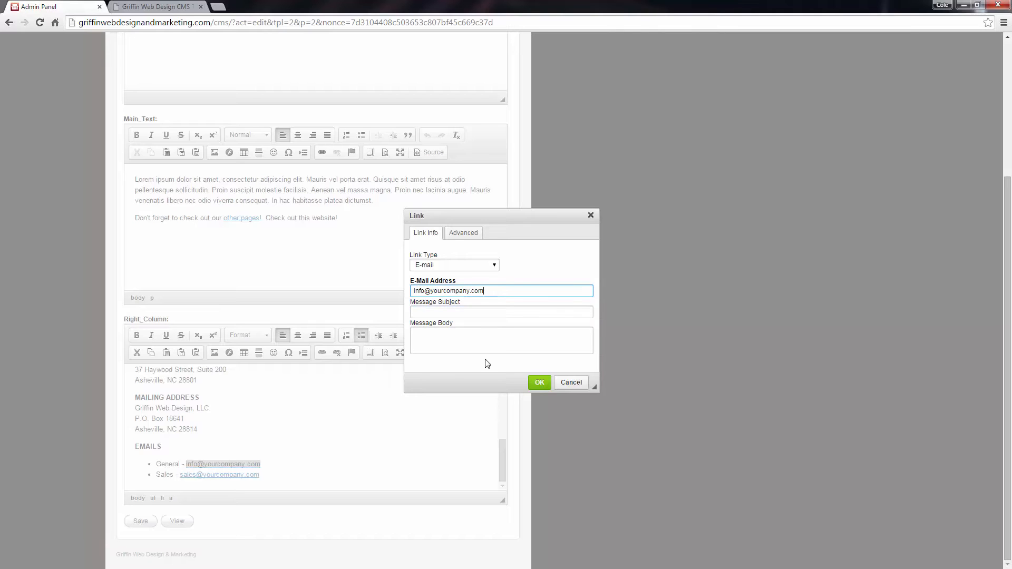
left_click(539, 382)
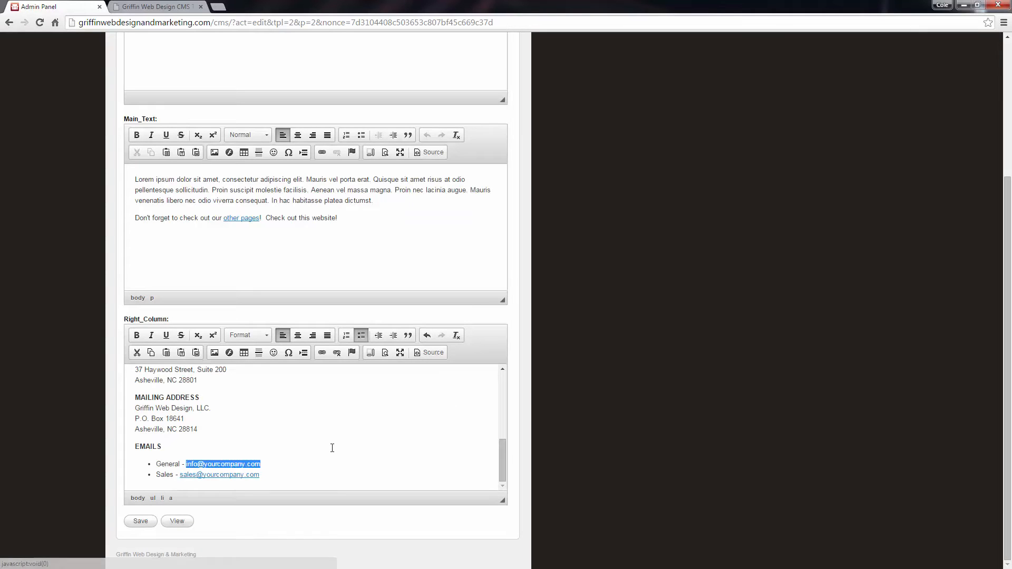
- Save the Contact Us page and reload the live Contact Us page
left_click(140, 522)
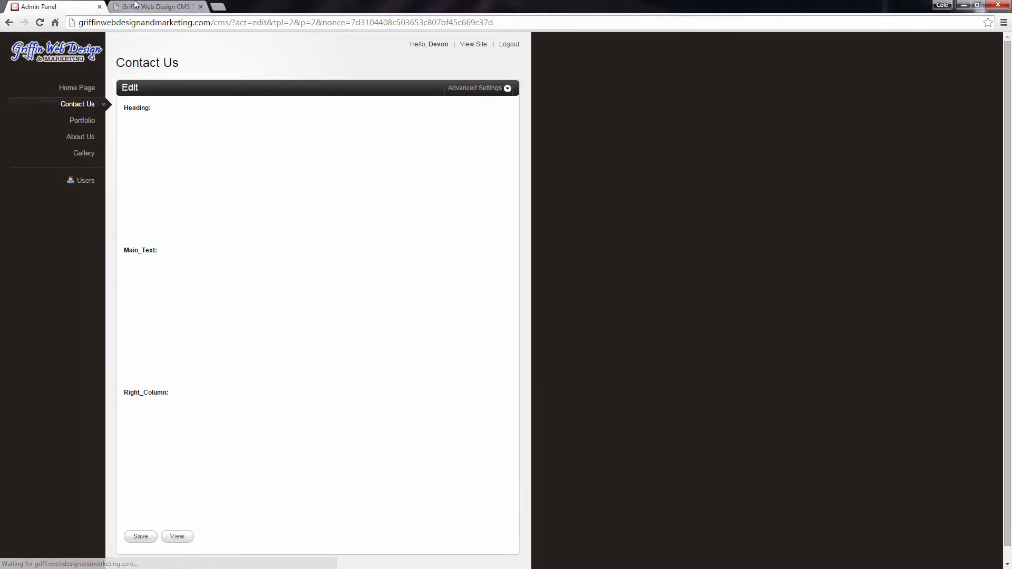
key("ctrl+Tab")
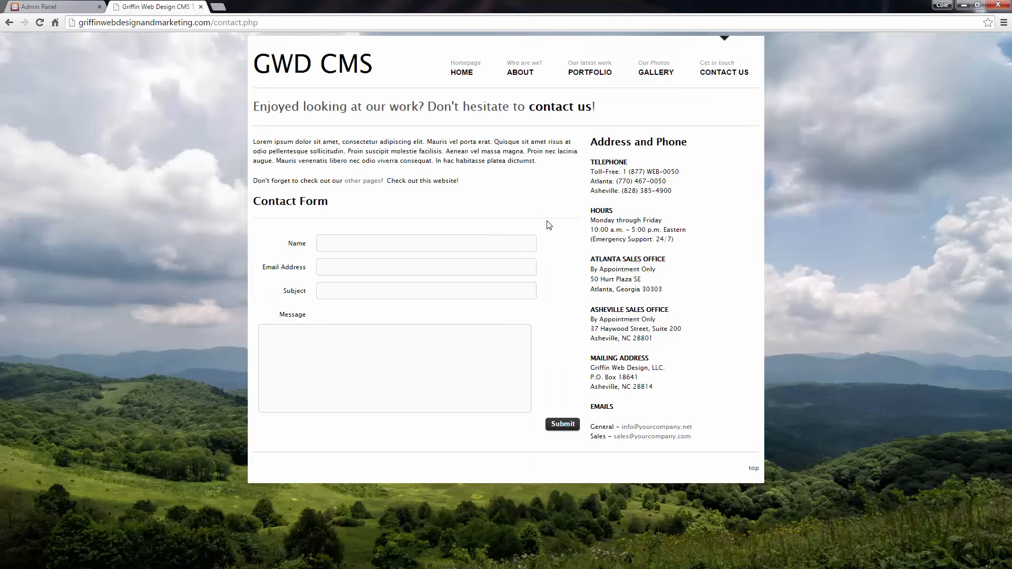
key("F5")
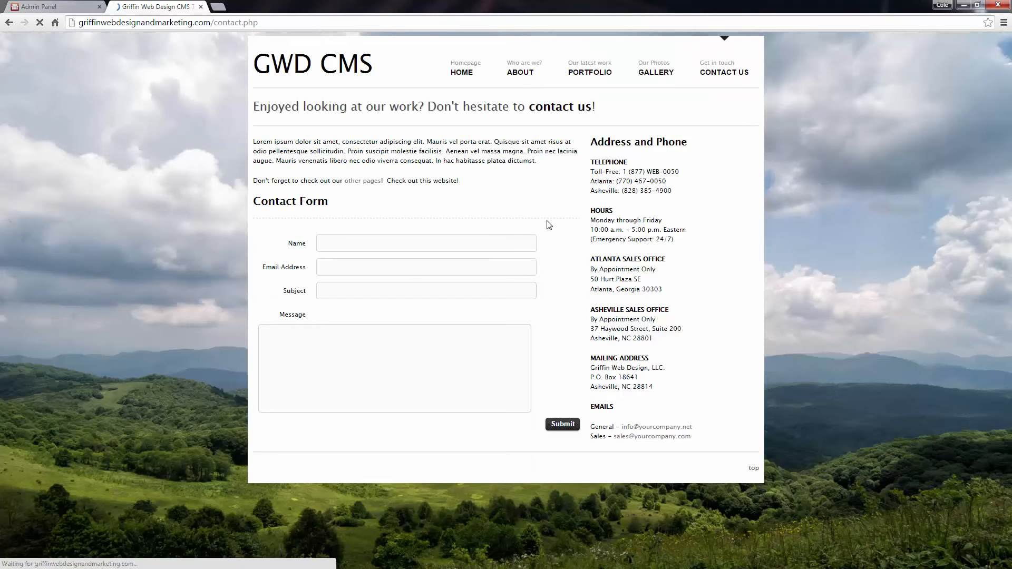